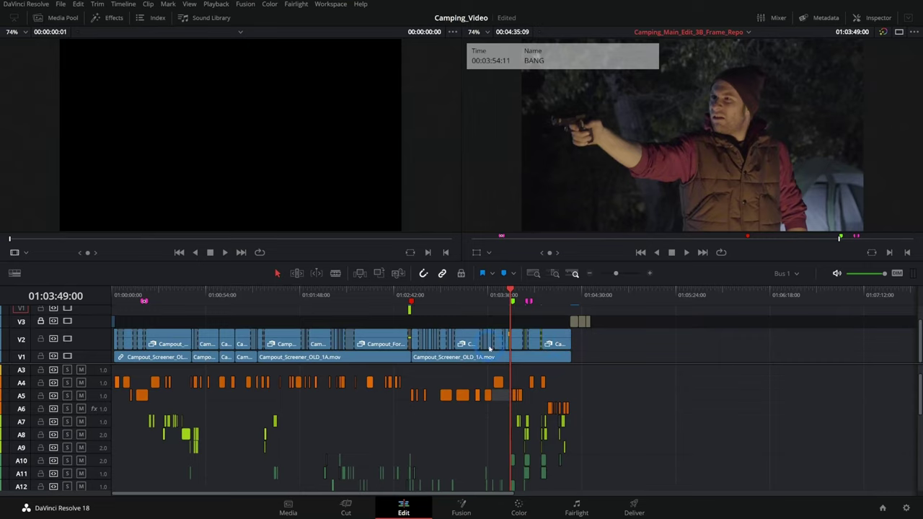
Locate the gunshot at the BANG marker, select the short green clip on V2 there and open it in Fusion
scroll(535, 343, up, 12)
drag(466, 299, 521, 302)
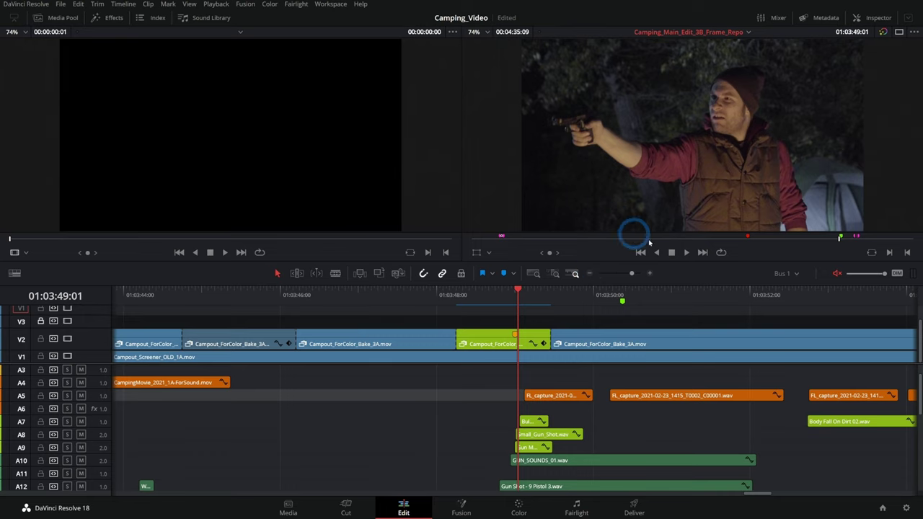
key(shift+z)
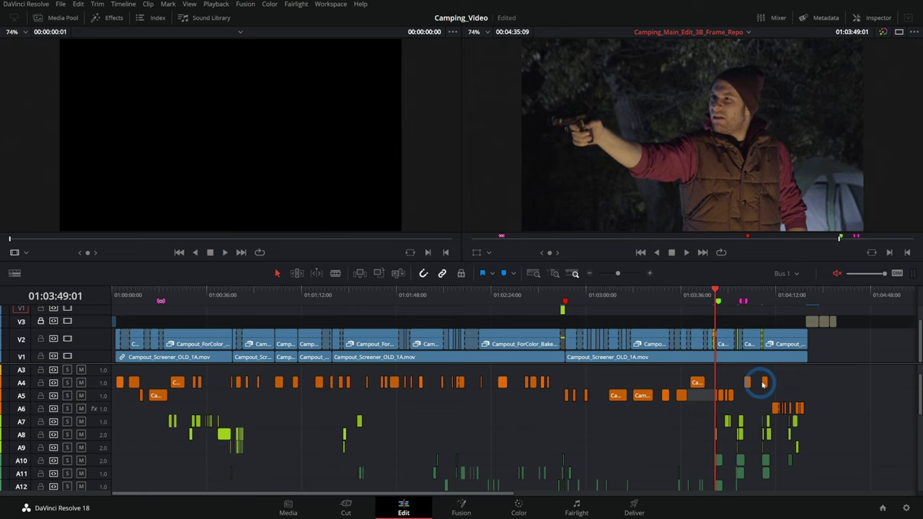
key(shift+z)
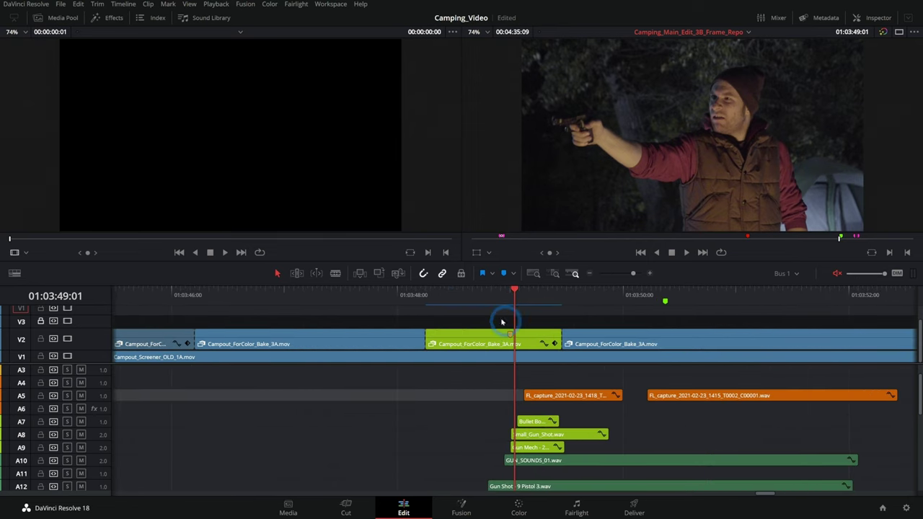
click(448, 297)
drag(448, 303, 550, 307)
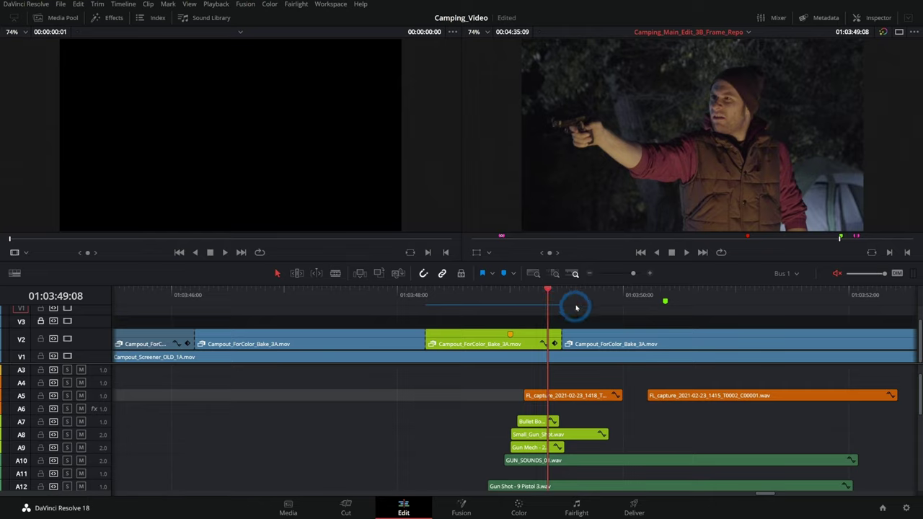
click(482, 333)
key(Up)
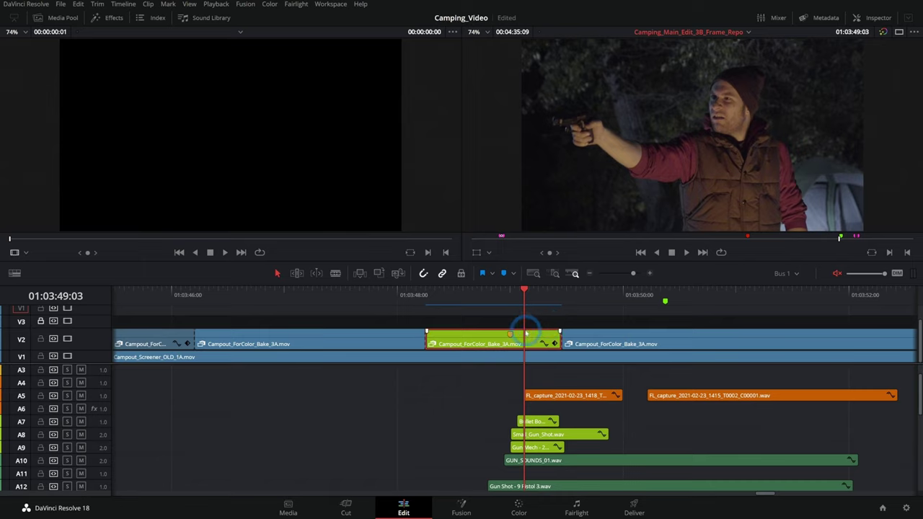
key(shift+z)
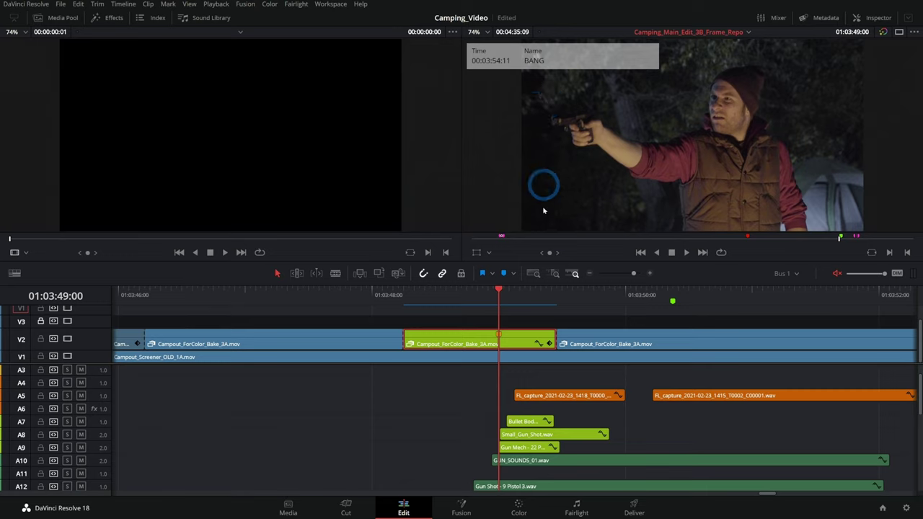
mouse_move(497, 305)
mouse_down()
mouse_move(447, 309)
mouse_move(509, 318)
mouse_up()
click(453, 336)
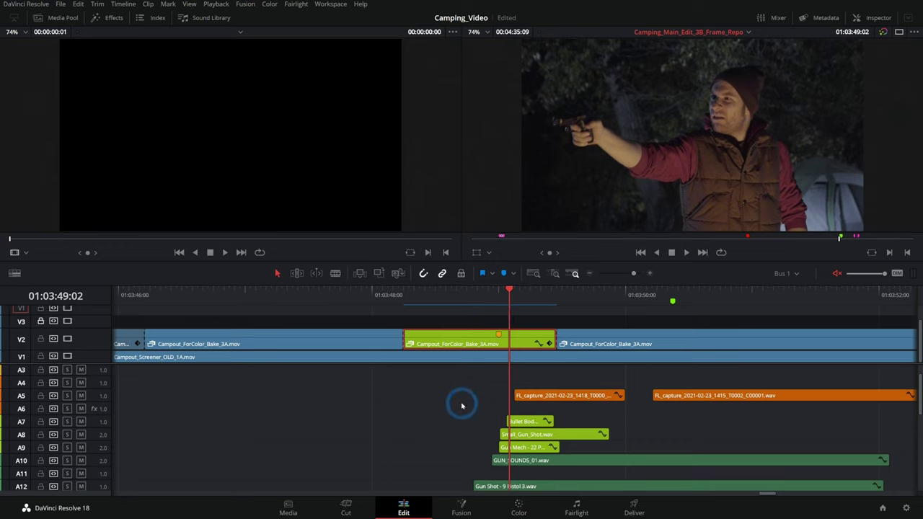
click(472, 291)
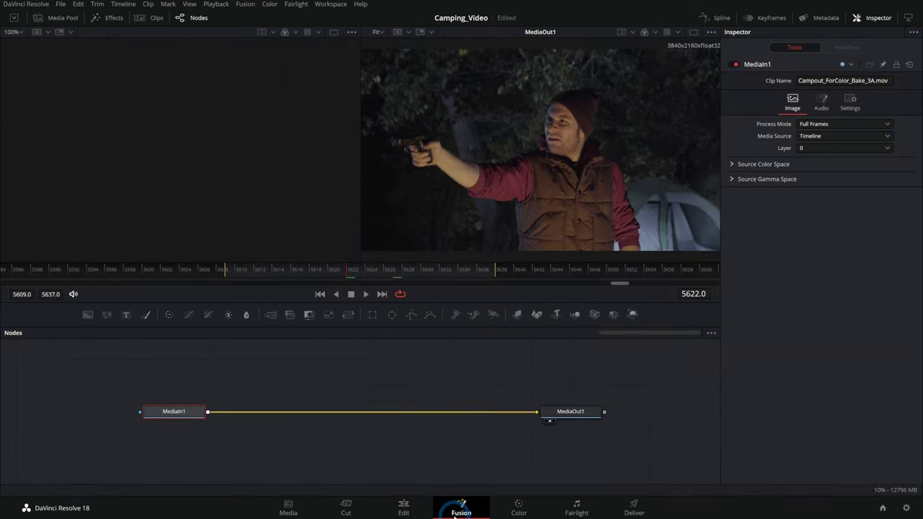
Show the composition's keyframes and place the playhead on the gunshot frame, 5627
mouse_move(248, 272)
mouse_down()
mouse_move(414, 275)
mouse_move(231, 270)
mouse_up()
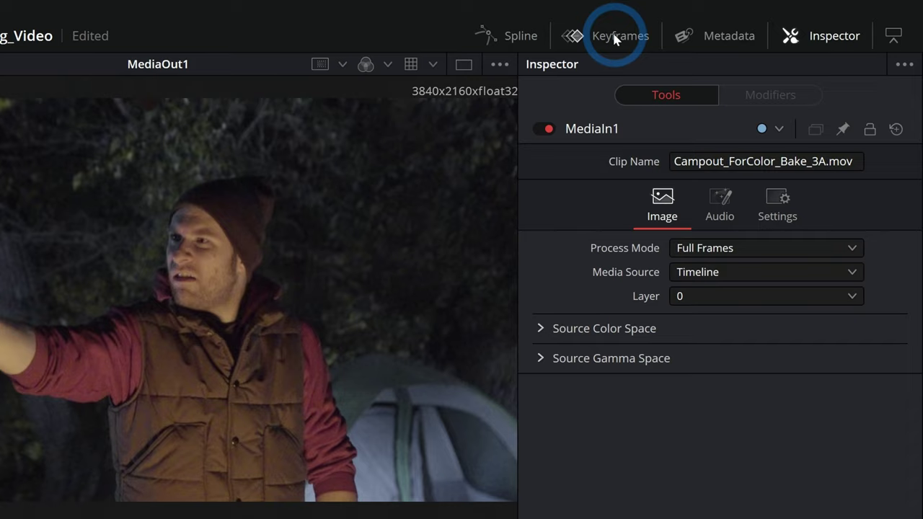
click(616, 37)
drag(611, 340, 571, 342)
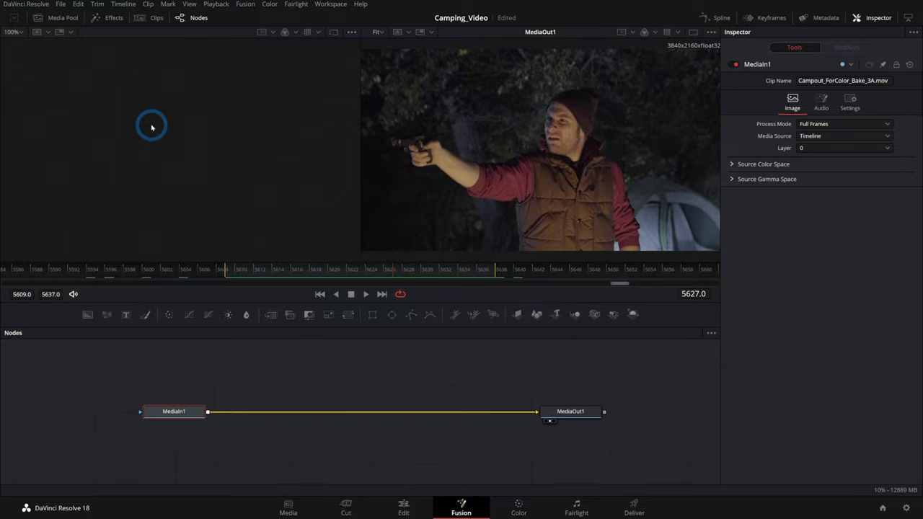
Add GC_MuzzleFlash (102).tif from the VFX bin to the node graph
click(62, 18)
scroll(288, 223, down, 2)
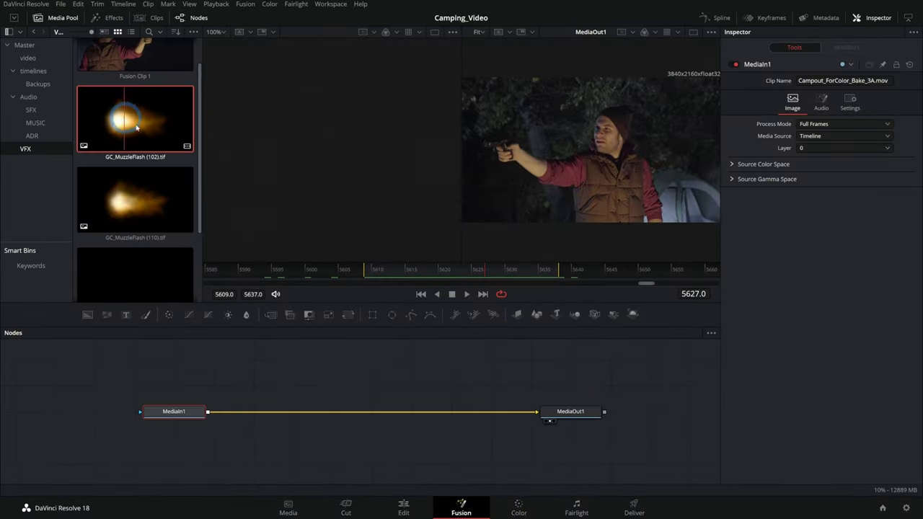
drag(271, 251, 287, 361)
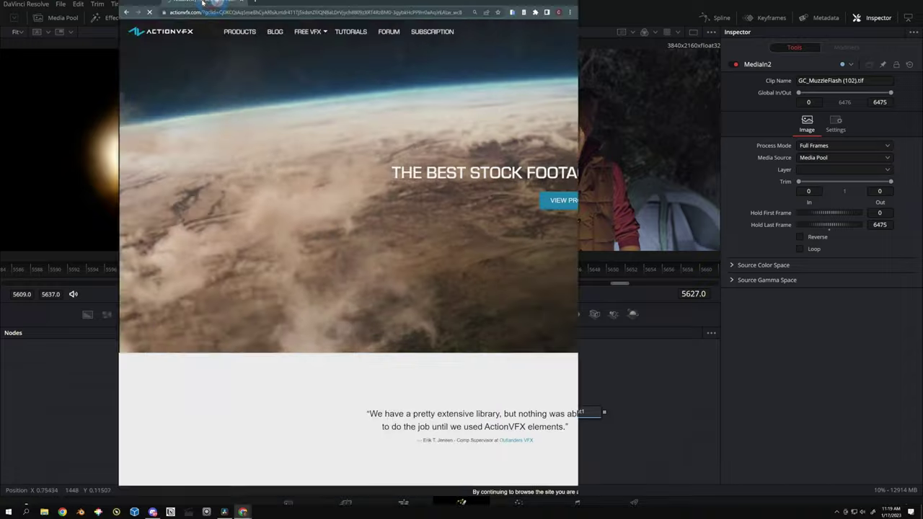
Switch to the browser and look through the fire stock footage collections on the ActionVFX website
drag(203, 5, 202, 1)
mouse_move(185, 43)
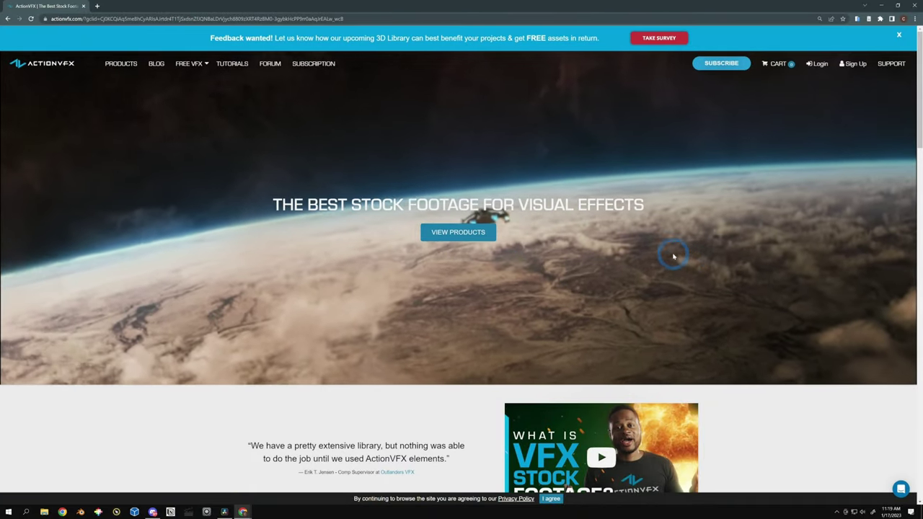
scroll(746, 250, down, 5)
click(303, 288)
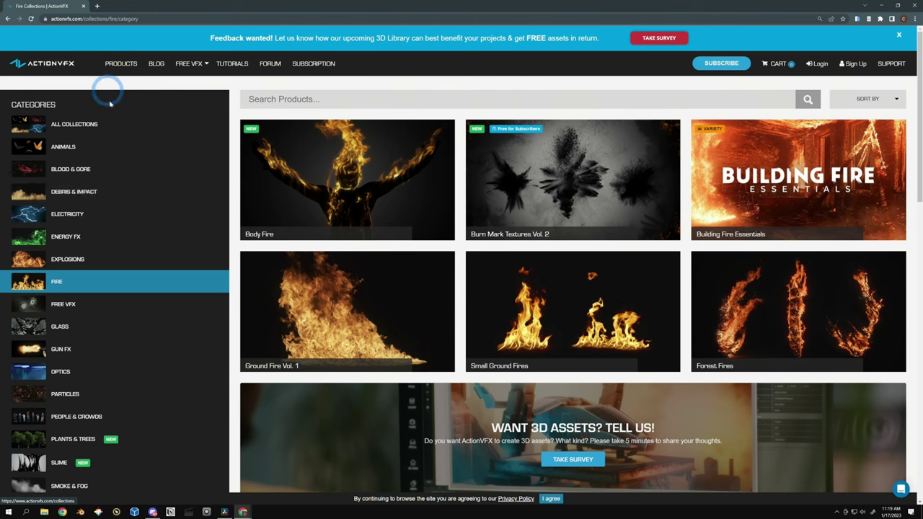
scroll(237, 253, down, 4)
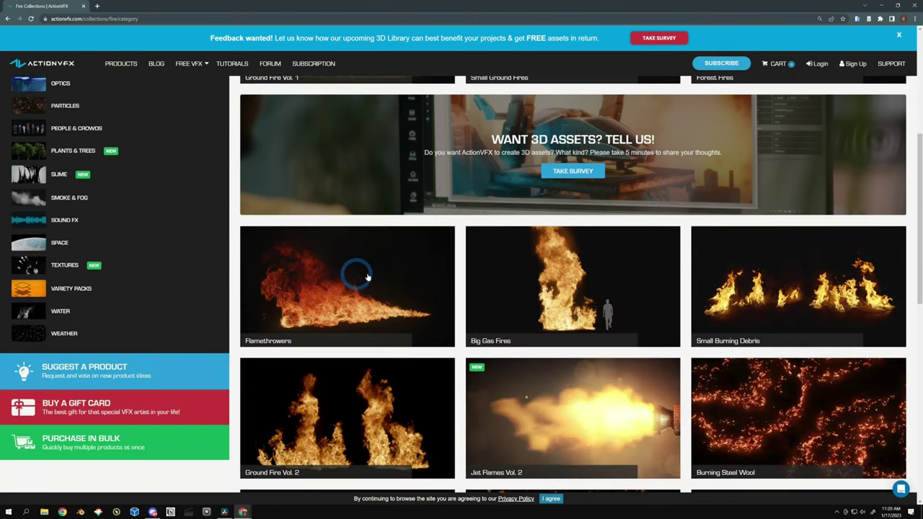
mouse_move(377, 282)
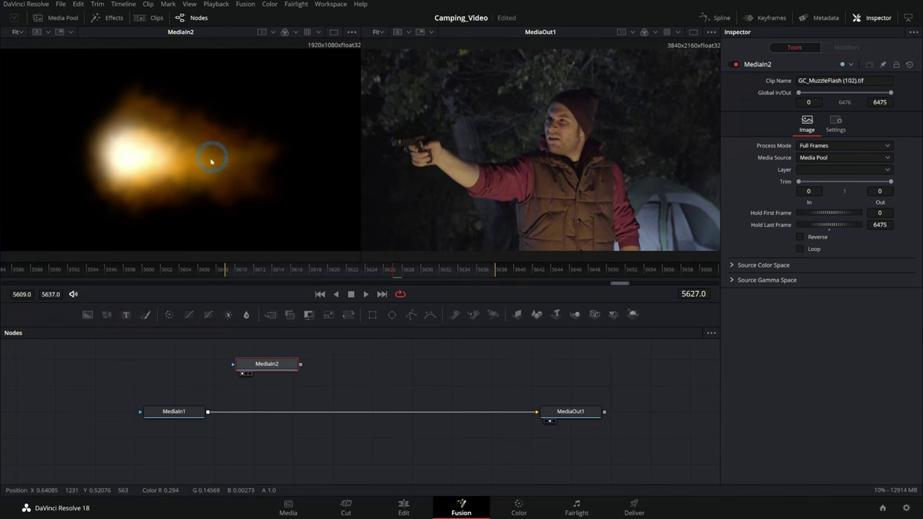
Switch back to DaVinci Resolve, add GC_MuzzleFlash (110).tif from the VFX bin to the node graph and remove the MediaIn2 node
click(60, 18)
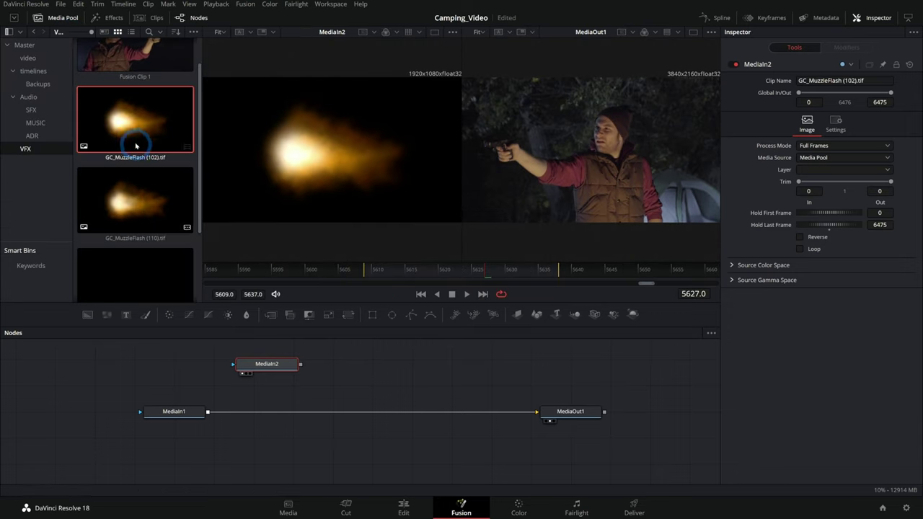
drag(137, 186, 402, 388)
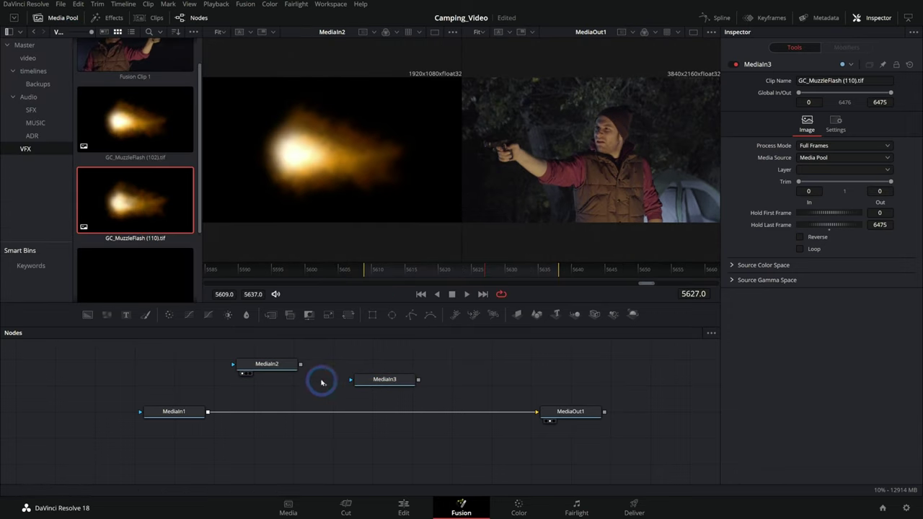
click(277, 364)
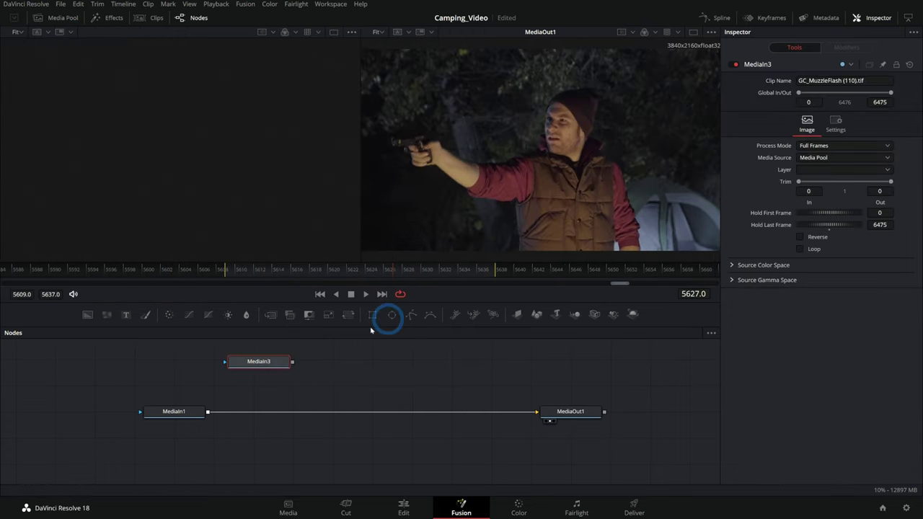
click(291, 366)
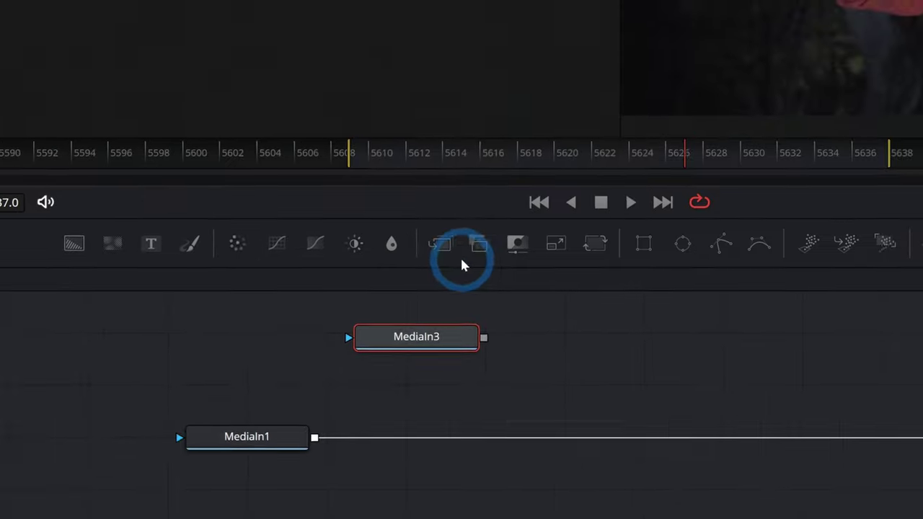
Insert a Merge node after MediaIn1 and connect the MediaIn3 muzzle flash to its foreground input
click(292, 444)
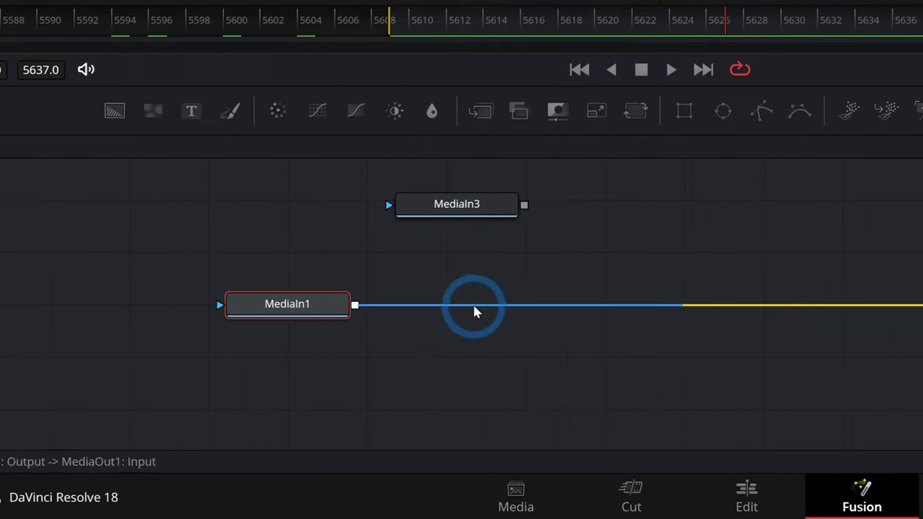
click(482, 112)
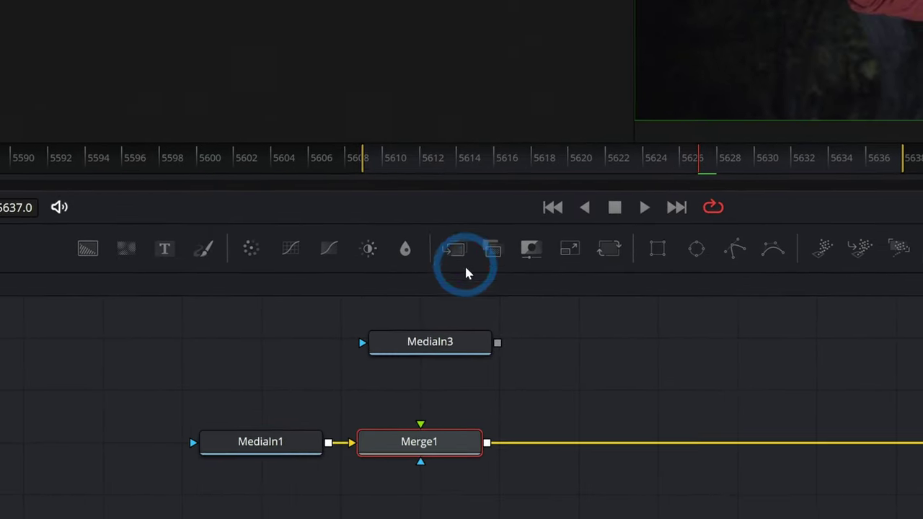
drag(497, 343, 439, 421)
drag(461, 283, 442, 286)
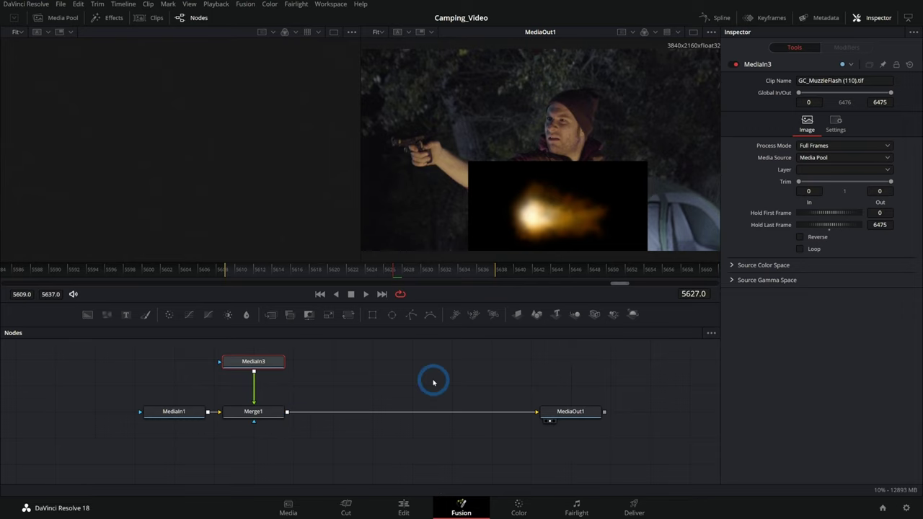
Rename the muzzle flash node as Element and the MediaIn1 footage node as Orig_Footage
key(F2)
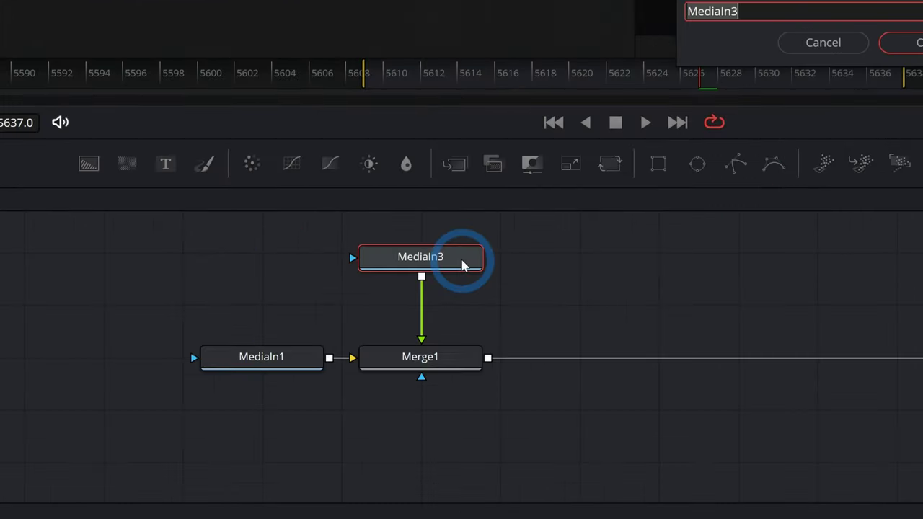
text(Element)
key(Return)
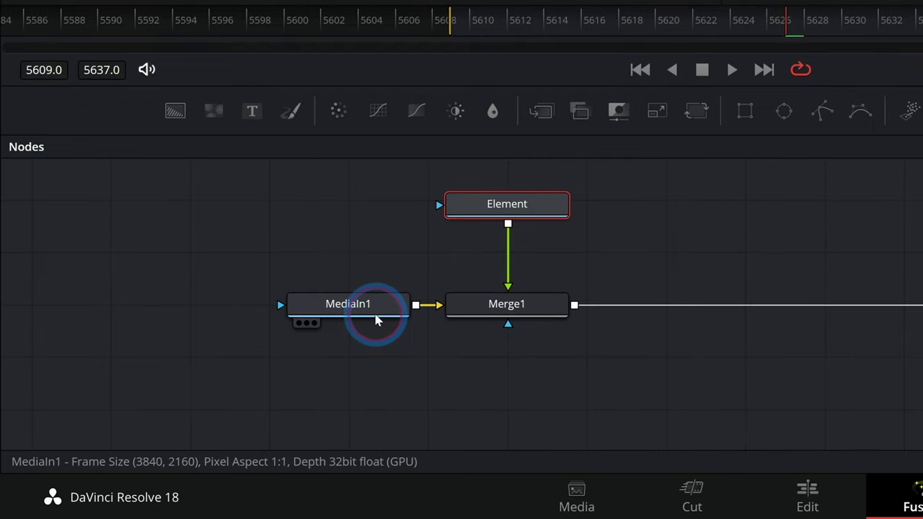
click(278, 358)
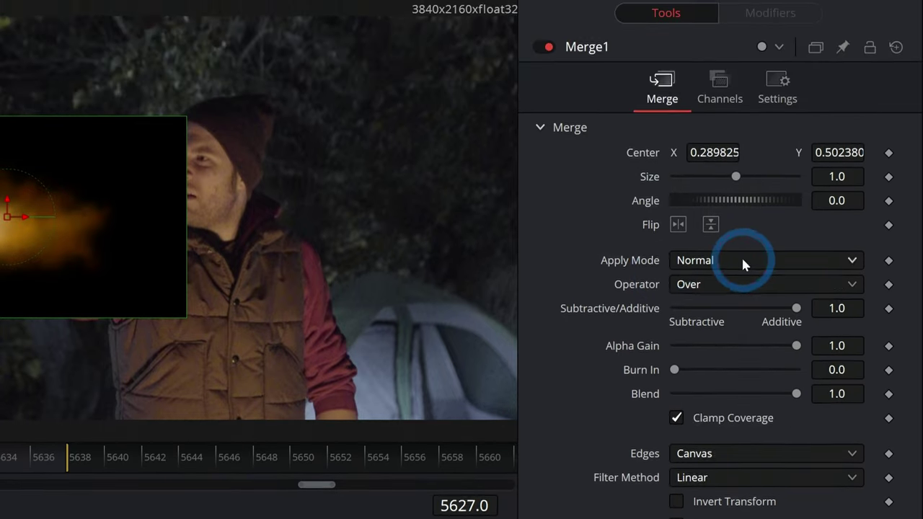
Set the Merge apply mode to Screen and position the flash in front of the gun's muzzle, rotated about -179 degrees
click(743, 155)
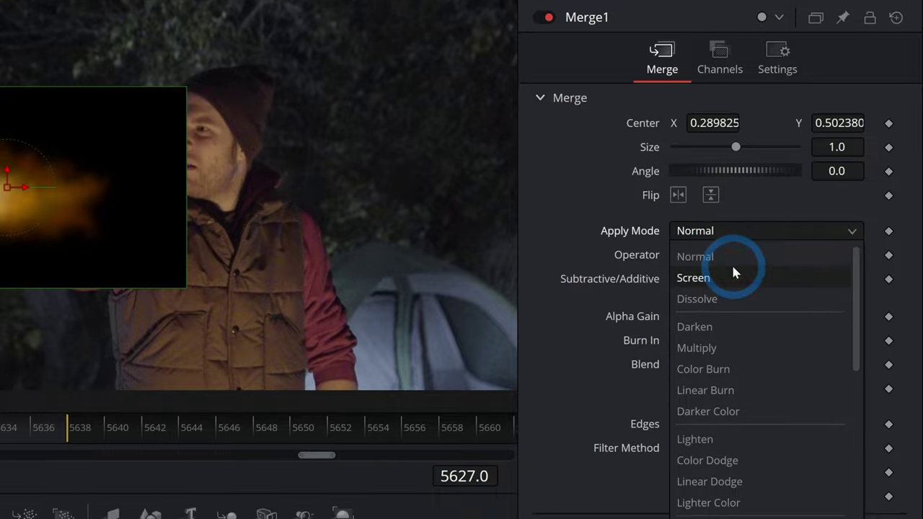
click(725, 308)
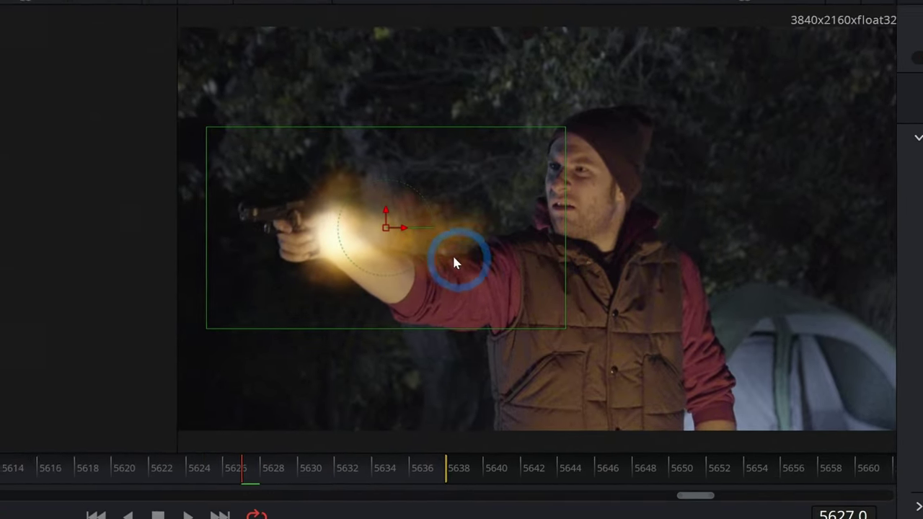
drag(460, 260, 254, 232)
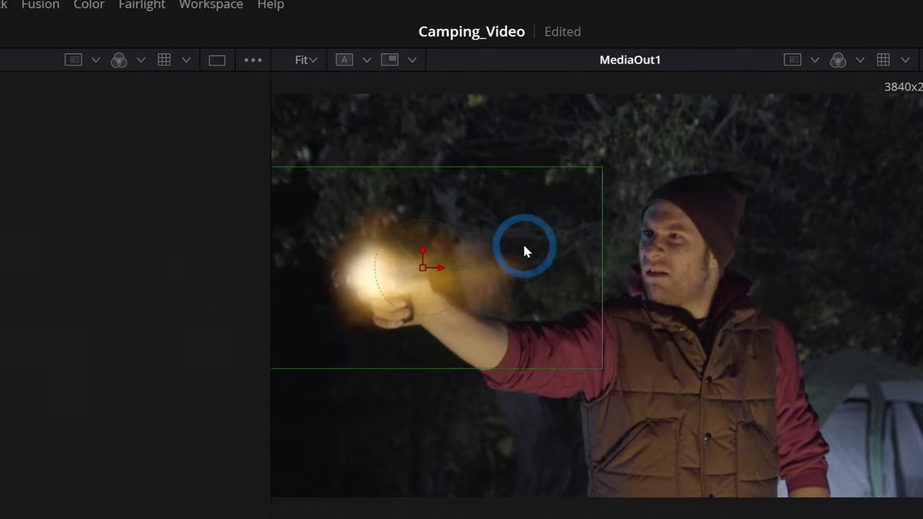
drag(437, 221, 425, 288)
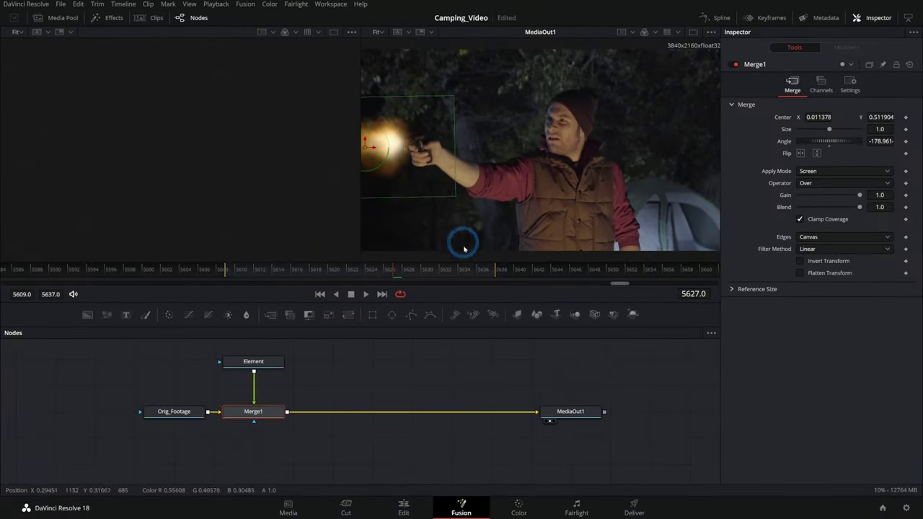
Trim and move the Element clip in the keyframes timeline so that it covers only frame 5627
click(580, 412)
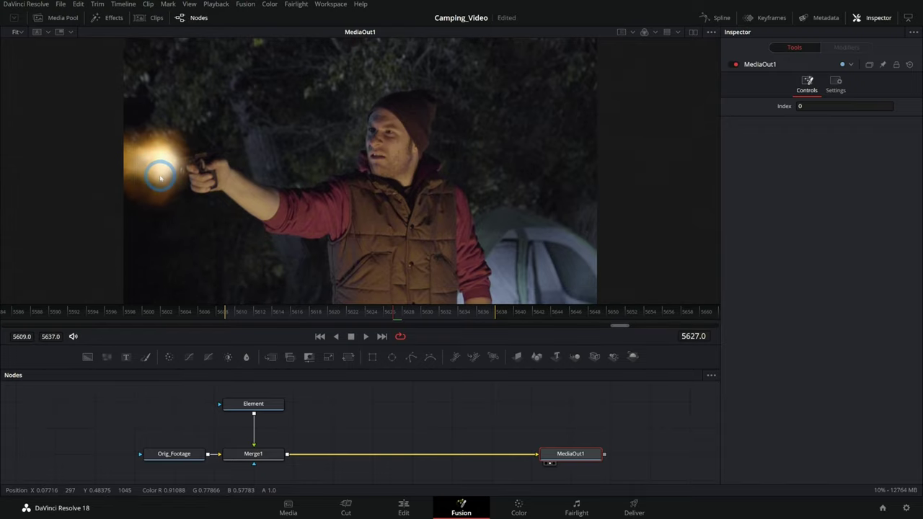
scroll(160, 177, up, 3)
drag(383, 151, 294, 177)
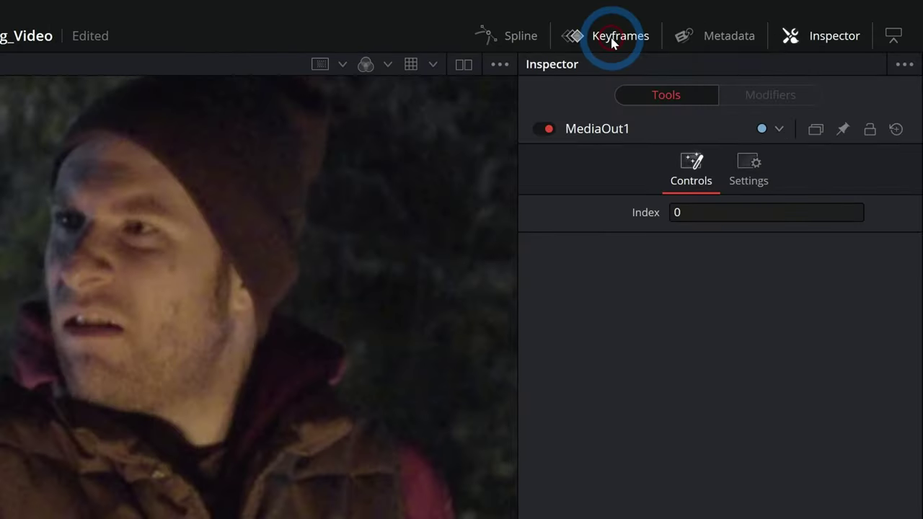
click(612, 42)
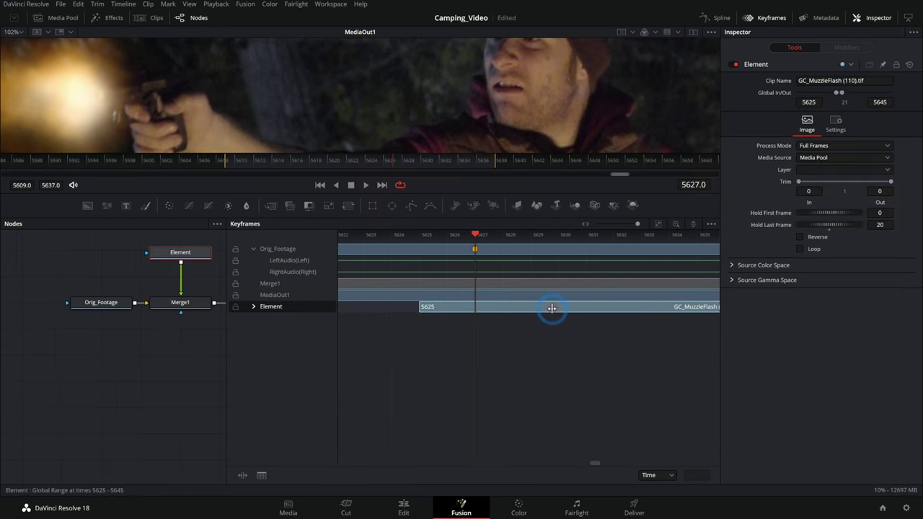
drag(559, 315, 423, 306)
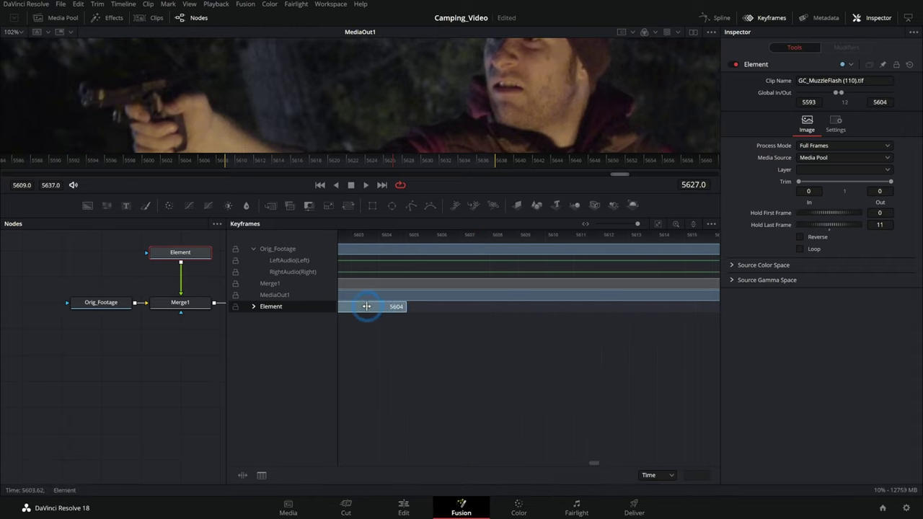
drag(367, 306, 615, 310)
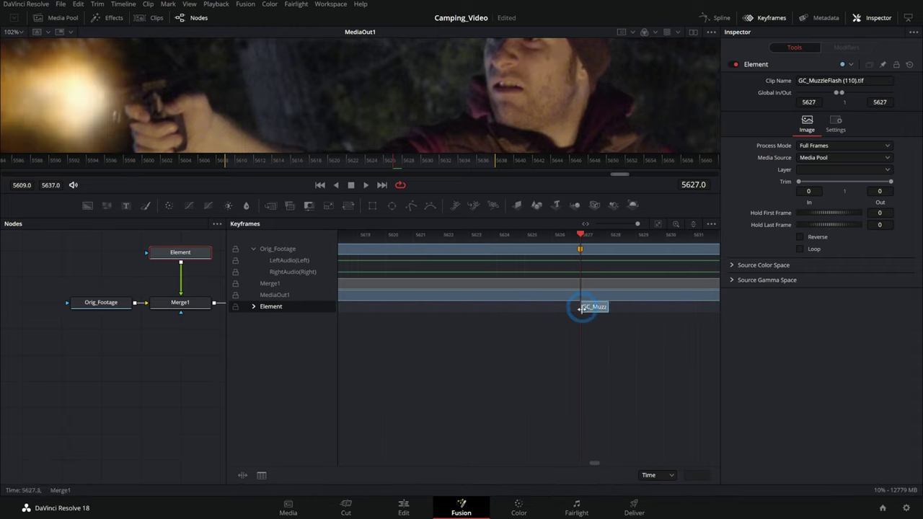
Hide the keyframes timeline and scrub around frame 5627 to review the muzzle flash in the composite
click(191, 303)
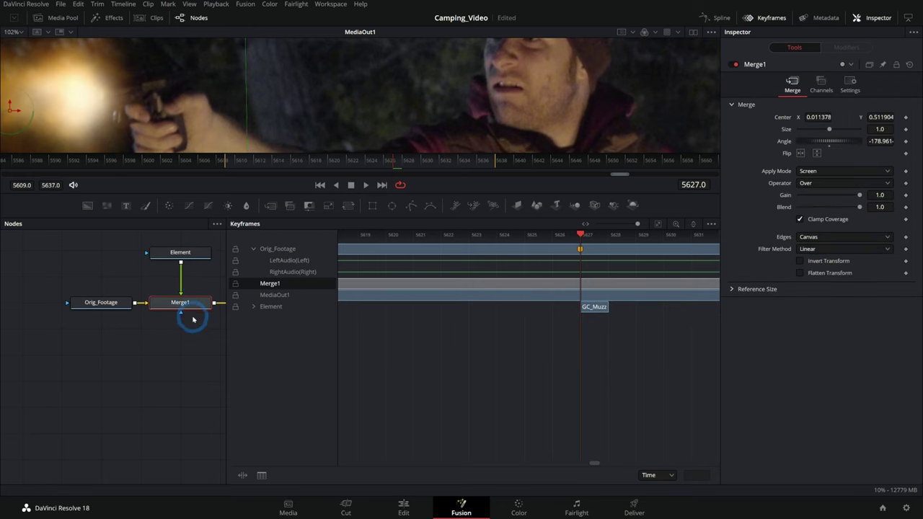
click(779, 20)
drag(531, 206, 373, 380)
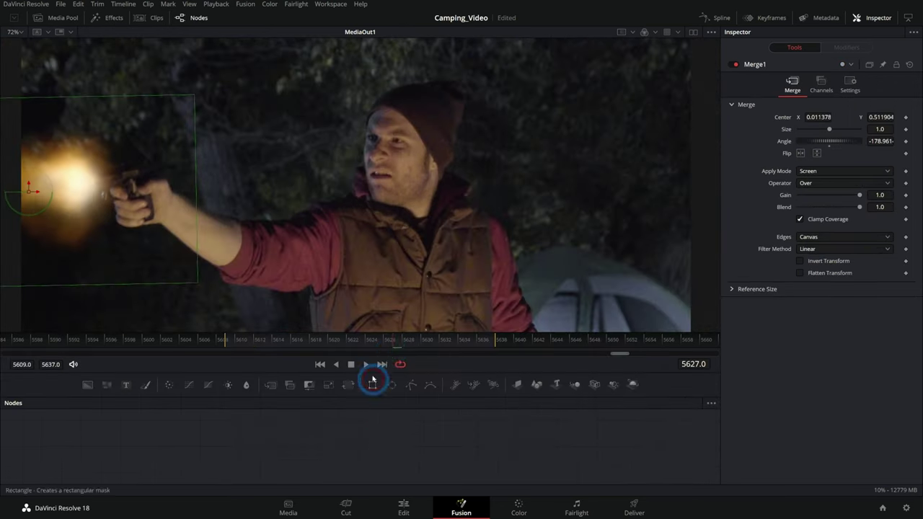
mouse_move(391, 339)
mouse_down()
mouse_move(373, 342)
mouse_move(422, 345)
mouse_move(396, 350)
mouse_up()
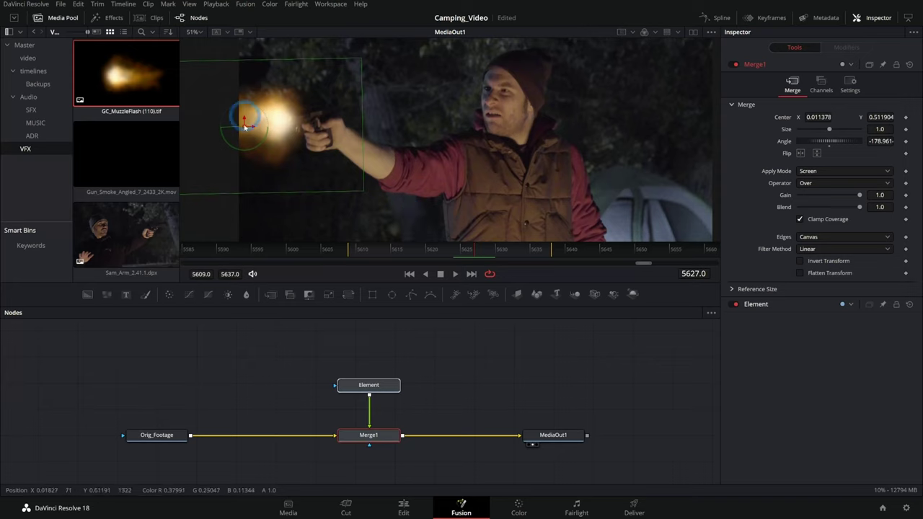
Add Gun_Smoke_Angled_7_2433_2K.mov as a node named Smoke, merge it over Orig_Footage, and shift its clip to the gunshot
click(440, 181)
drag(112, 154, 303, 366)
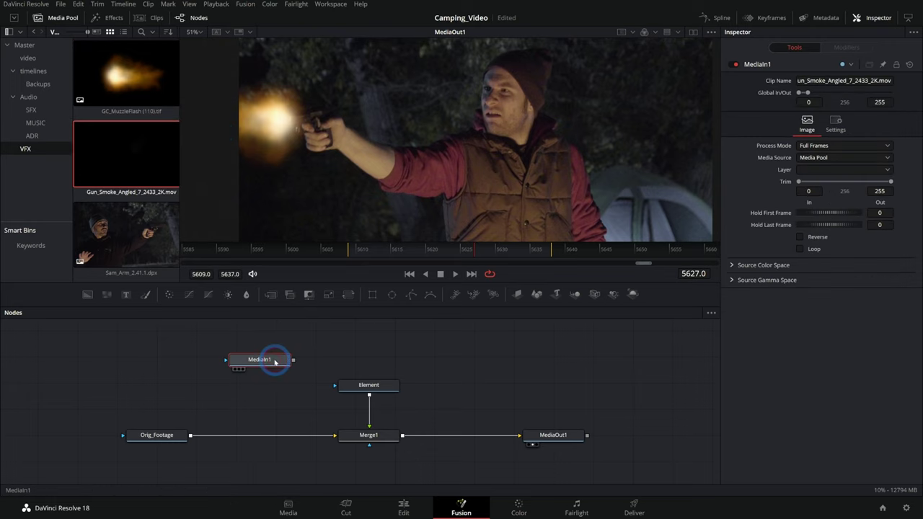
drag(293, 360, 192, 437)
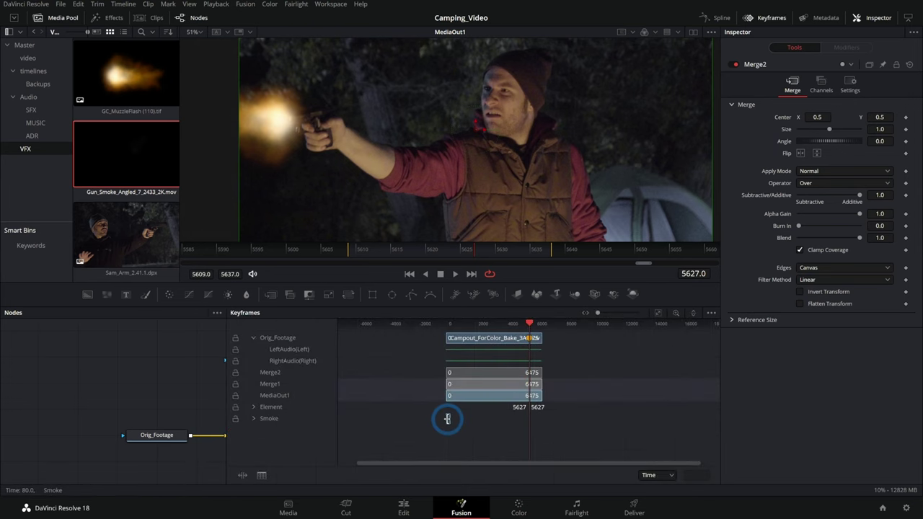
drag(547, 421, 529, 422)
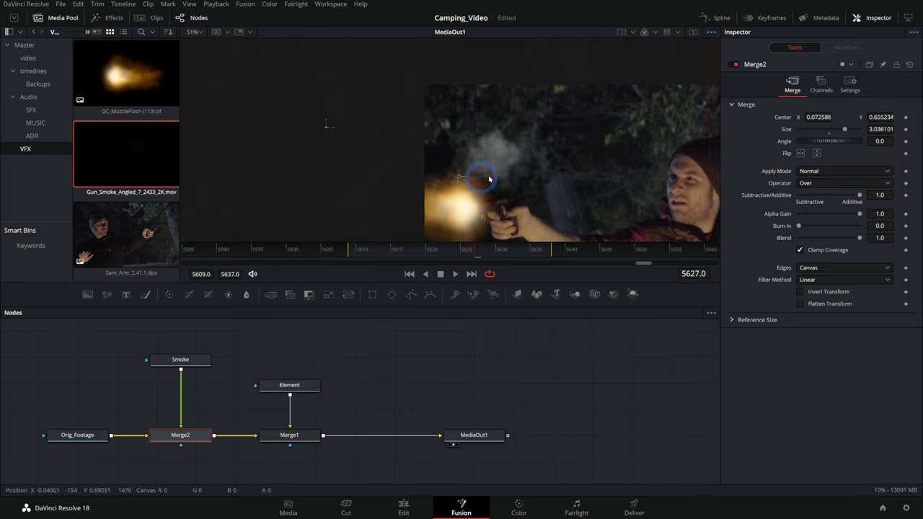
Position the enlarged smoke at the gun's muzzle, with the Merge2 center at about -0.148, 0.446, and play it back
drag(529, 155, 608, 136)
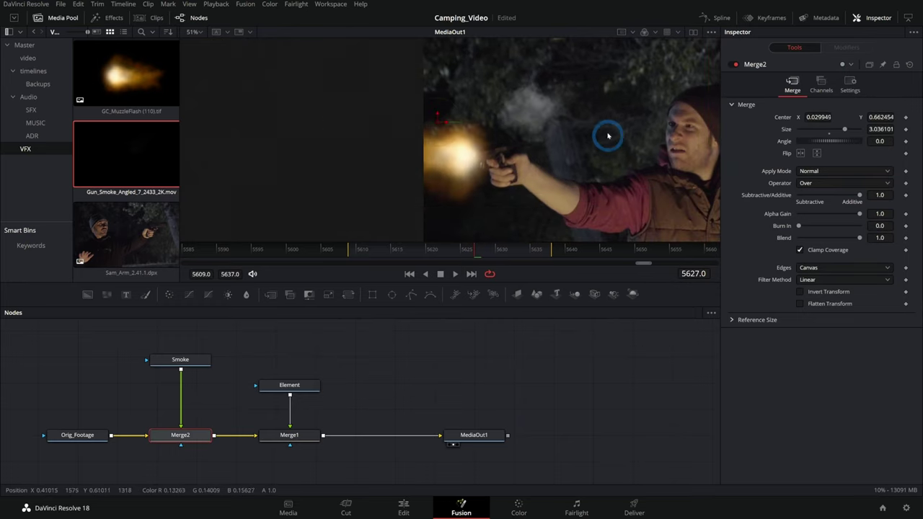
drag(437, 134, 354, 171)
click(445, 274)
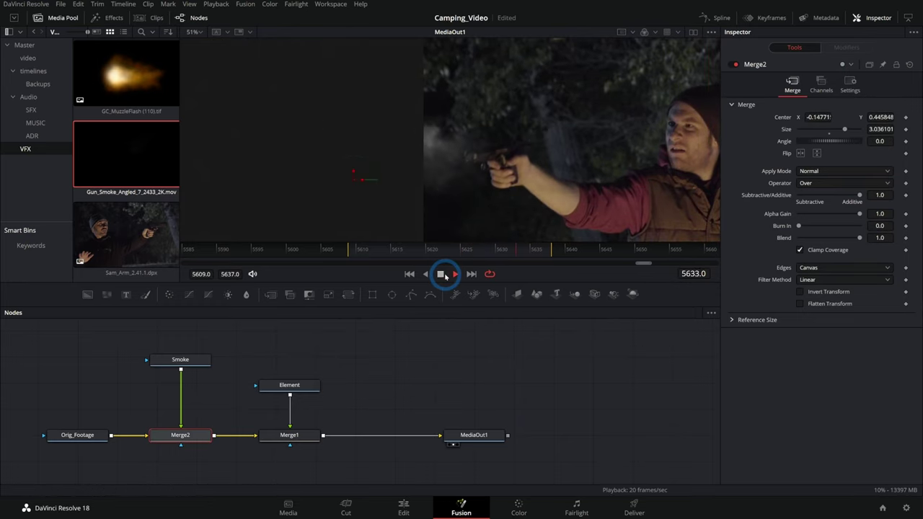
Trim the start of the Smoke clip to frame 5627 in the keyframes timeline and play back the shot
click(475, 254)
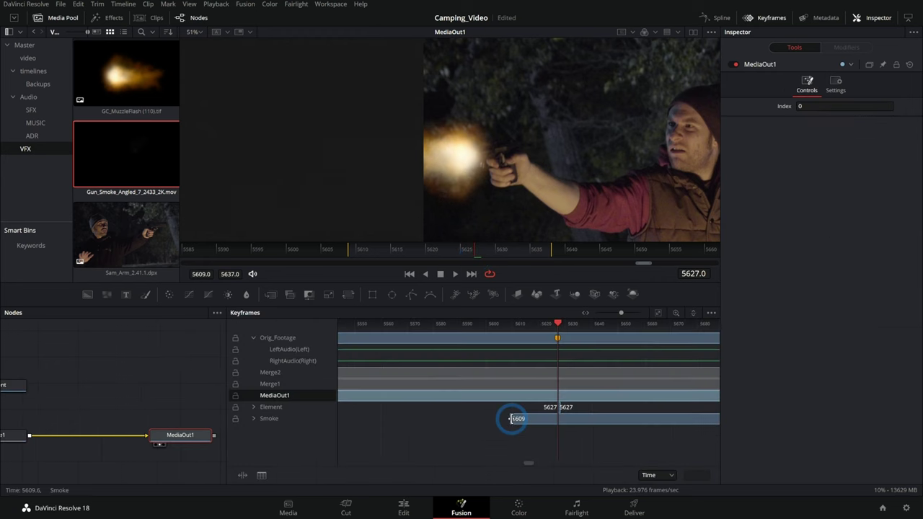
drag(511, 419, 545, 418)
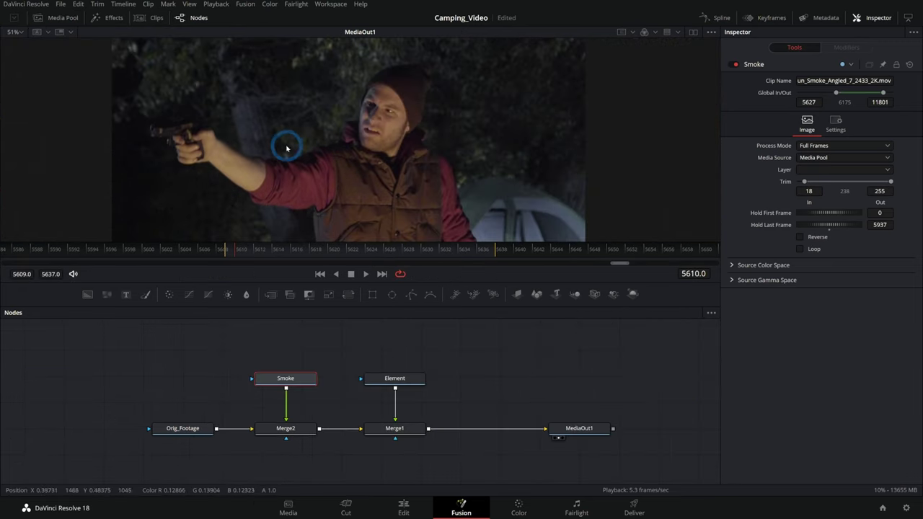
drag(392, 190, 416, 190)
scroll(416, 190, up, 3)
click(367, 275)
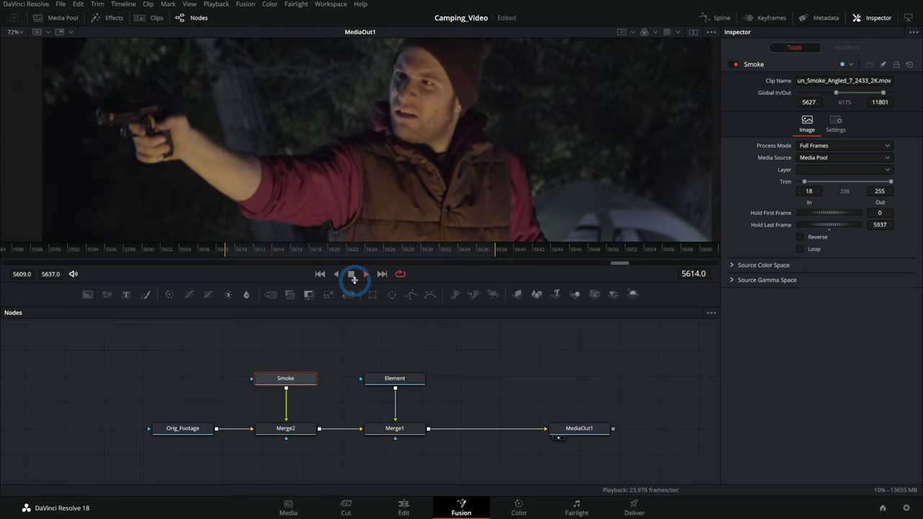
click(352, 274)
At frame 5629, add a MatteControl node fed by Orig_Footage and merge it over the original footage before the smoke merge
mouse_move(418, 253)
mouse_down()
mouse_move(433, 256)
mouse_move(401, 256)
mouse_move(419, 258)
mouse_up()
scroll(287, 137, up, 5)
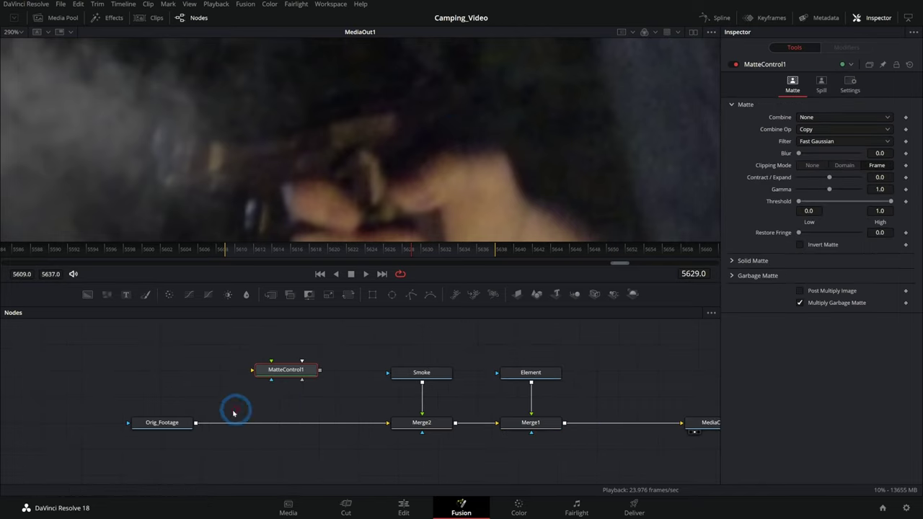
mouse_move(196, 423)
mouse_down()
mouse_move(273, 371)
mouse_move(195, 424)
mouse_up()
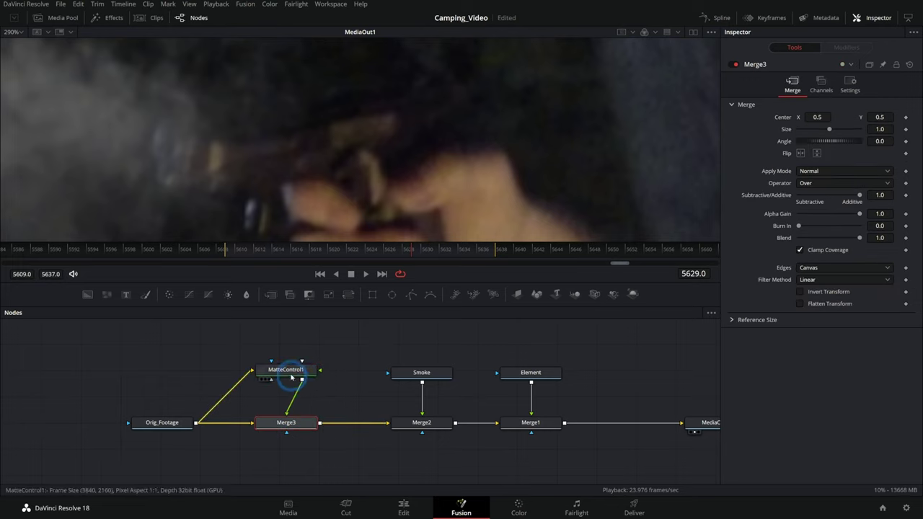
drag(291, 375, 281, 349)
Connect a Polygon mask to the MatteControl node and draw it around the gun's slide
drag(412, 295, 293, 337)
drag(365, 81, 354, 81)
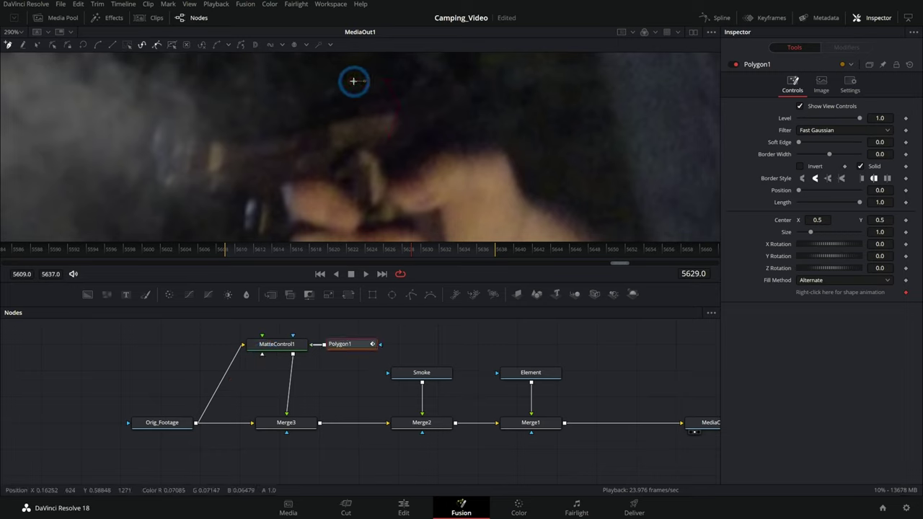
click(242, 110)
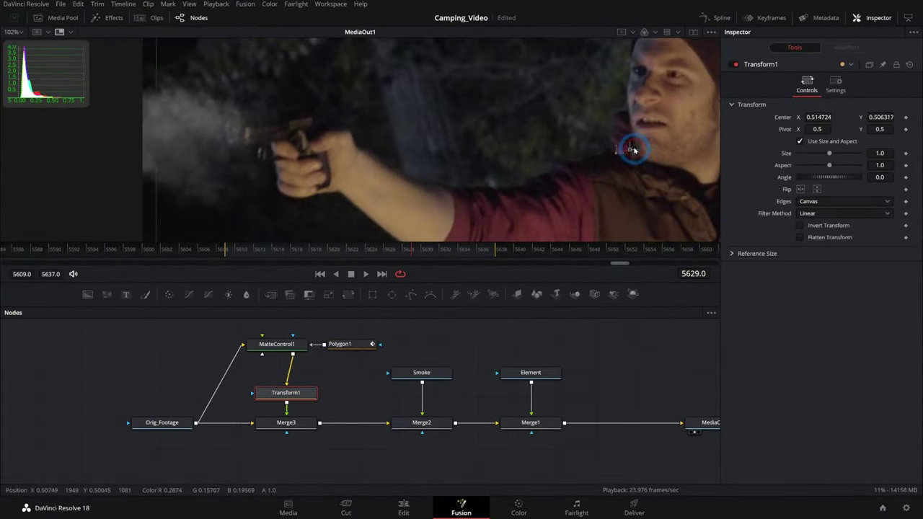
Offset the masked slide with a Transform to center about 0.52, 0.507, and add a DirectionalBlur with length 0.011 and angle 15.7
mouse_move(632, 149)
mouse_down()
mouse_move(668, 200)
mouse_move(698, 205)
mouse_move(656, 207)
mouse_move(691, 207)
mouse_move(667, 207)
mouse_move(618, 155)
mouse_move(635, 152)
mouse_up()
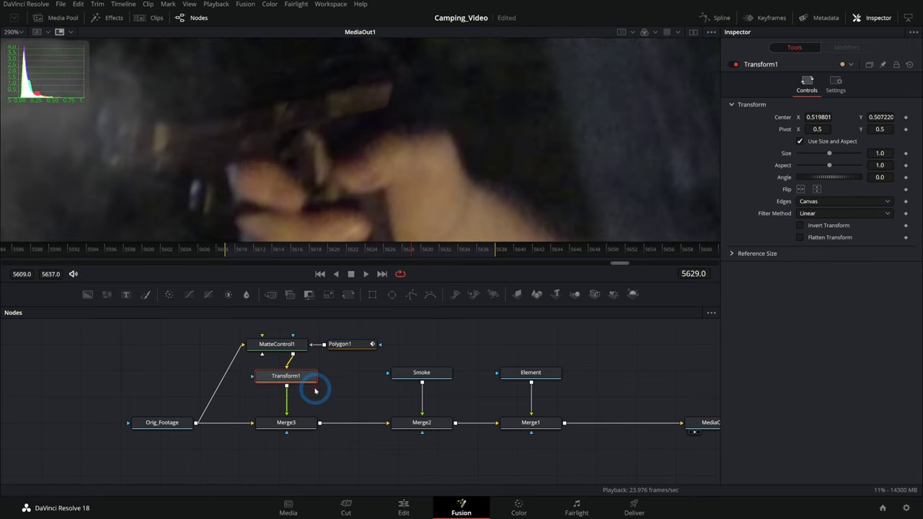
key(shift+space)
text(dir)
key(Return)
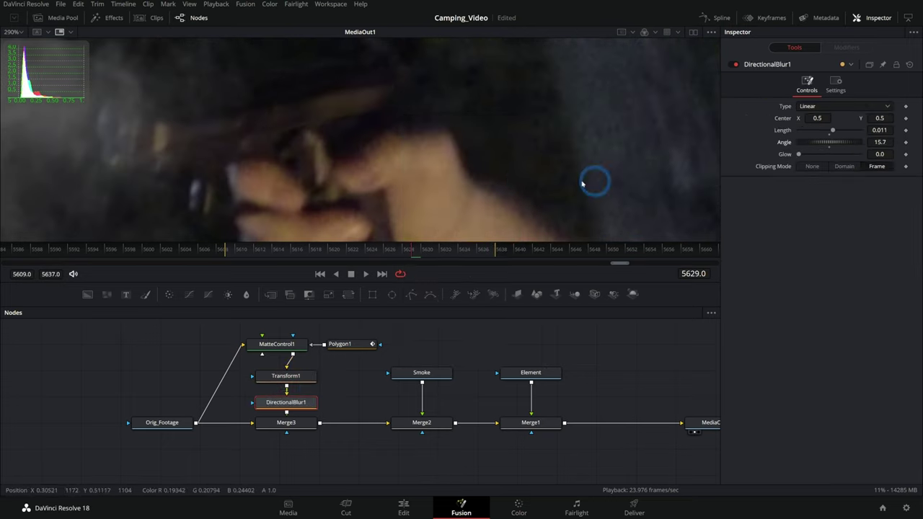
drag(570, 189, 585, 215)
Toggle the Merge3 node off and on to compare the gun with and without the moved slide
click(344, 349)
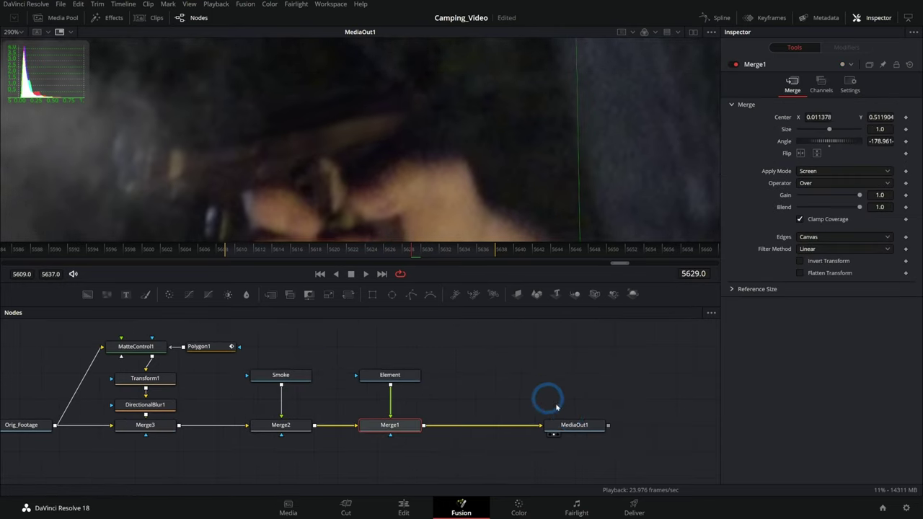
click(575, 427)
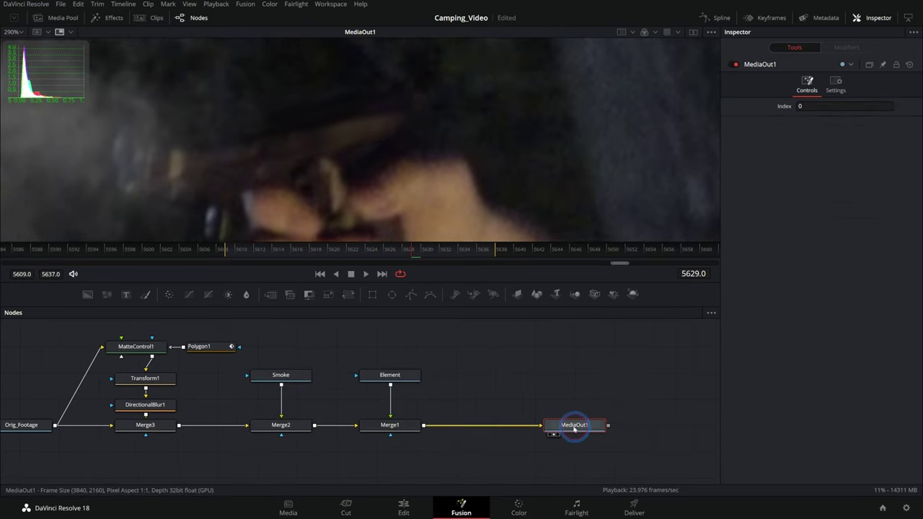
click(156, 426)
click(736, 67)
click(736, 67)
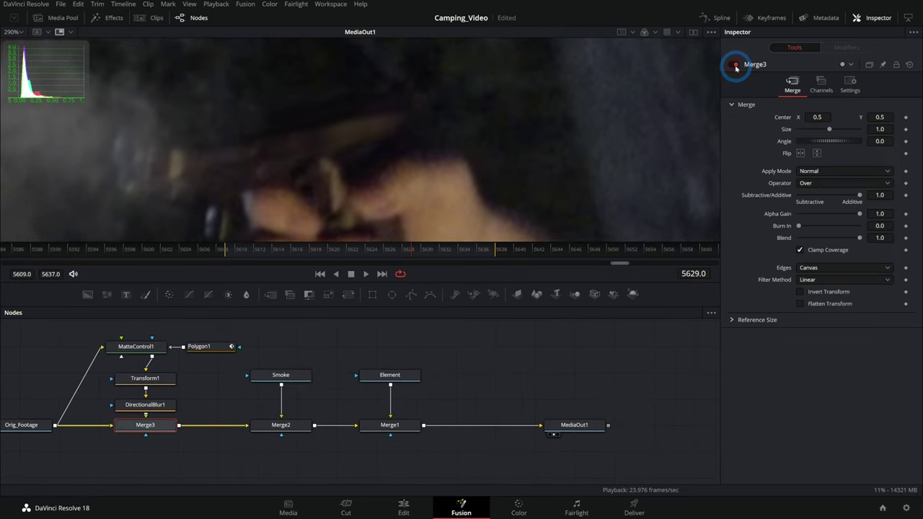
click(735, 68)
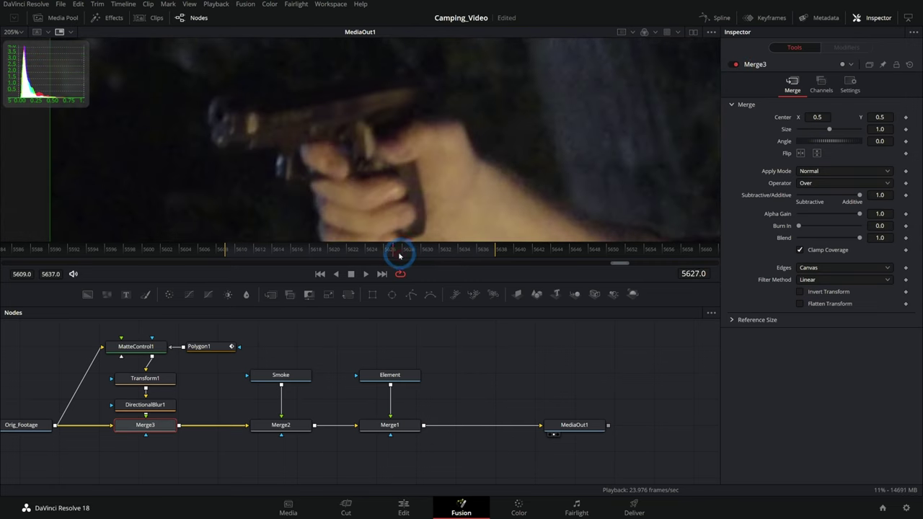
Keyframe Merge3's Blend at 1.0 on frame 5627, lowering it on frame 5626 and to 0.0 on frame 5628, and scrub the result
drag(401, 255, 401, 255)
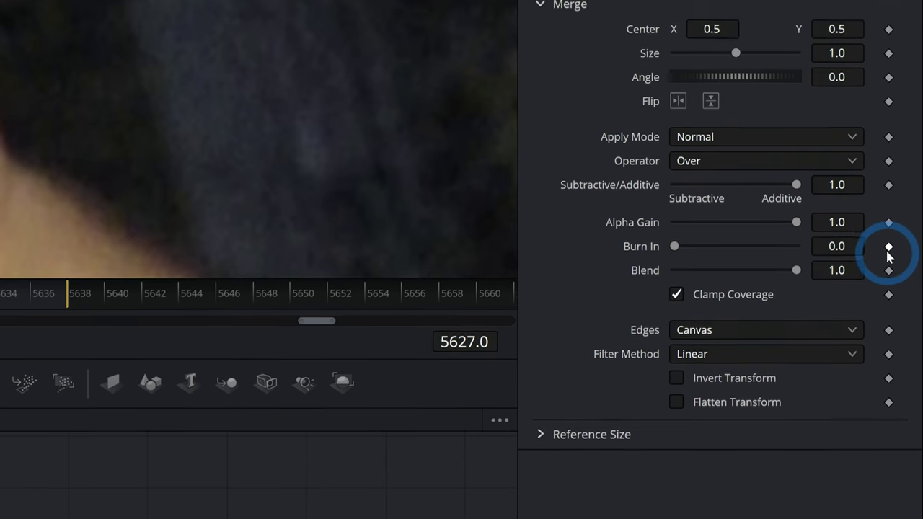
click(888, 266)
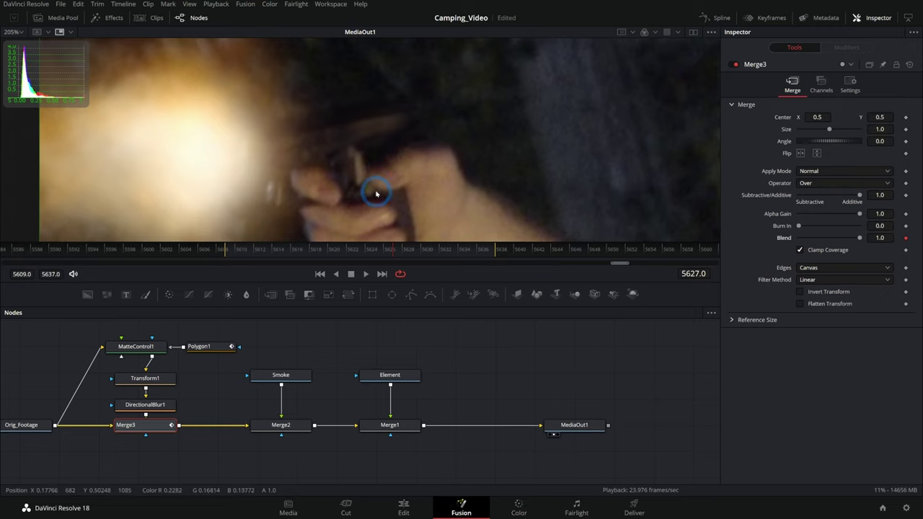
key(Left)
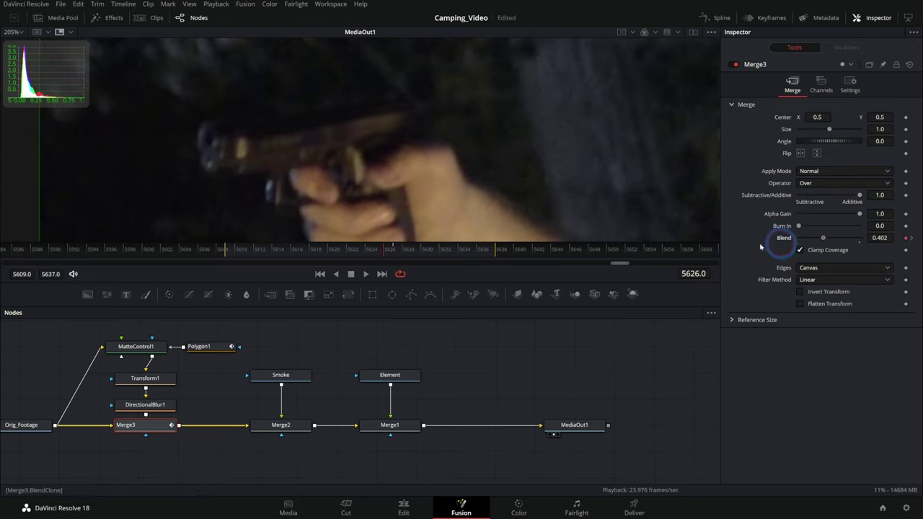
key(Right)
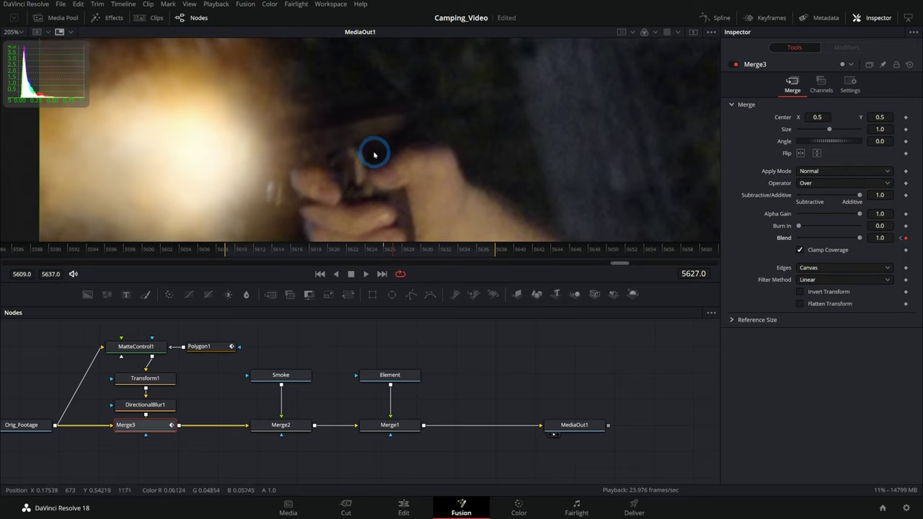
key(Right)
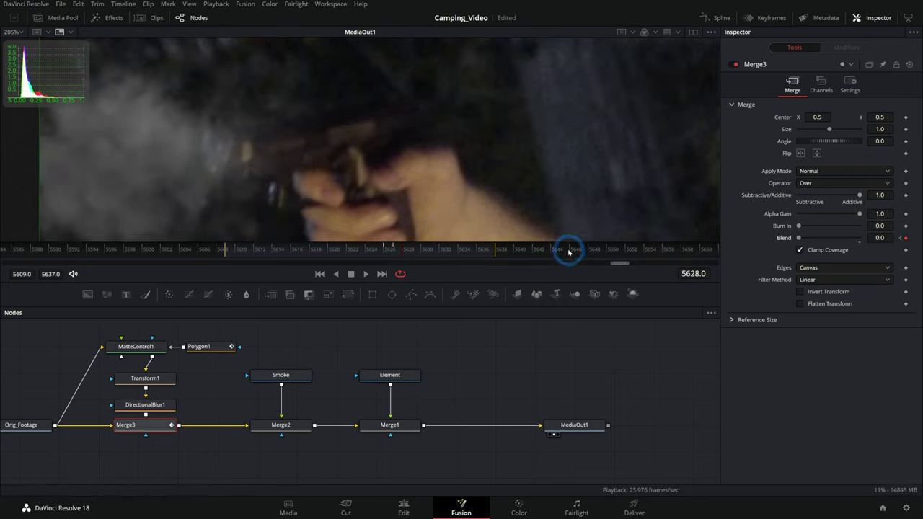
click(376, 253)
drag(392, 255, 347, 257)
Add a tan Background node merged between Merge1 and MediaOut1, and set that merge's apply mode to Hard Light
scroll(451, 173, down, 3)
drag(489, 186, 348, 134)
scroll(352, 138, up, 1)
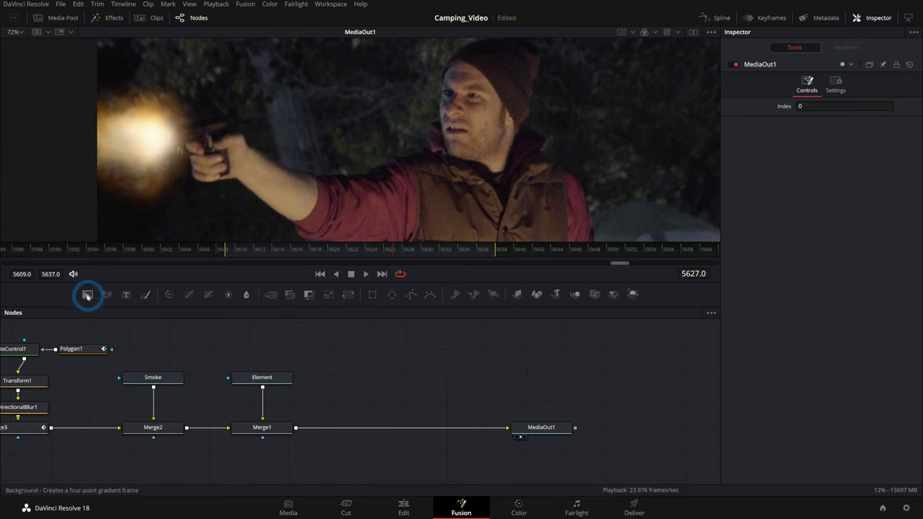
drag(88, 294, 336, 430)
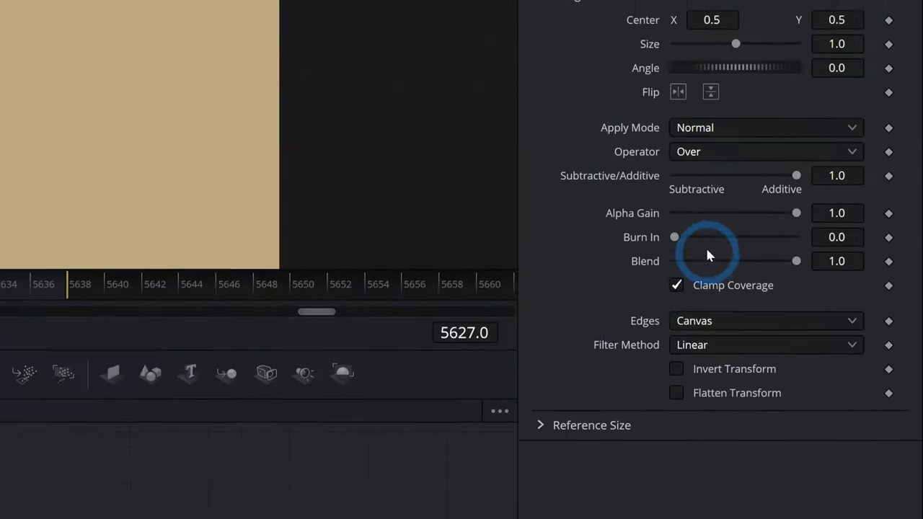
click(723, 127)
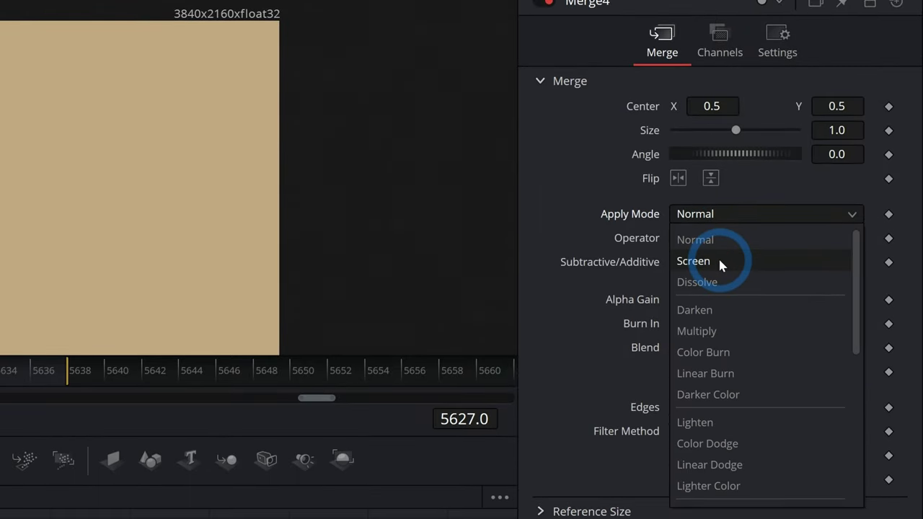
scroll(721, 266, down, 3)
click(726, 427)
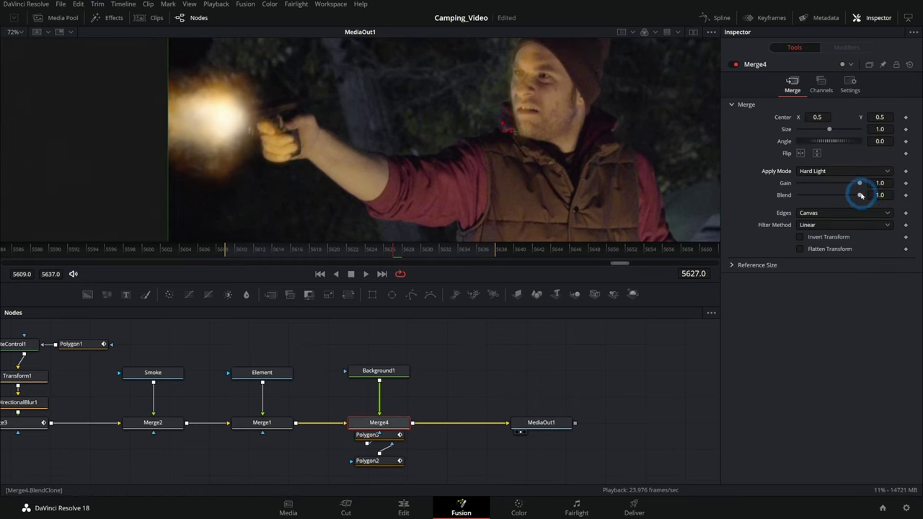
Reduce Merge4's Blend to 0.339 and toggle the node off and on to compare the light on the actor
drag(861, 195, 743, 207)
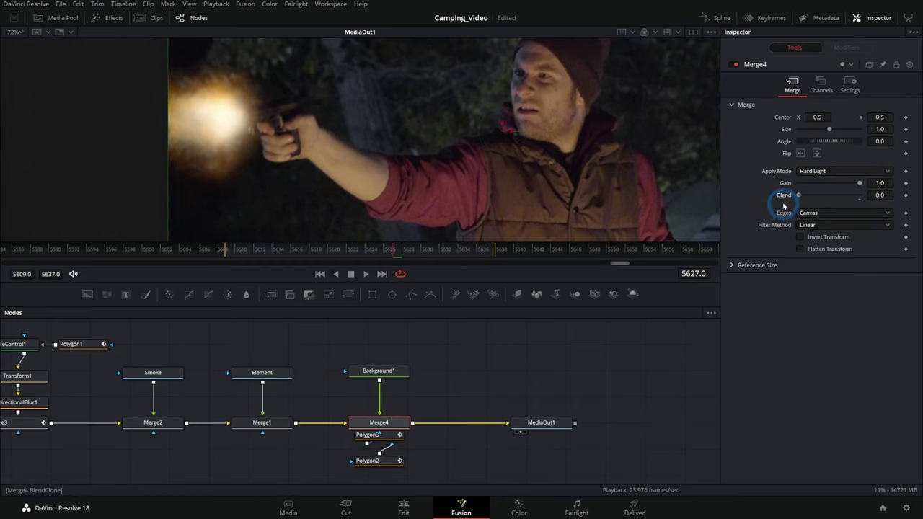
click(746, 66)
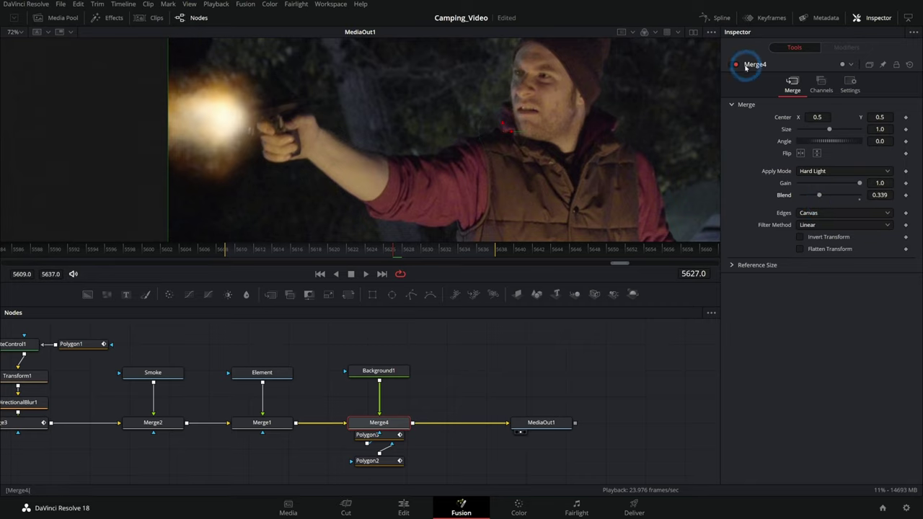
click(736, 65)
click(737, 65)
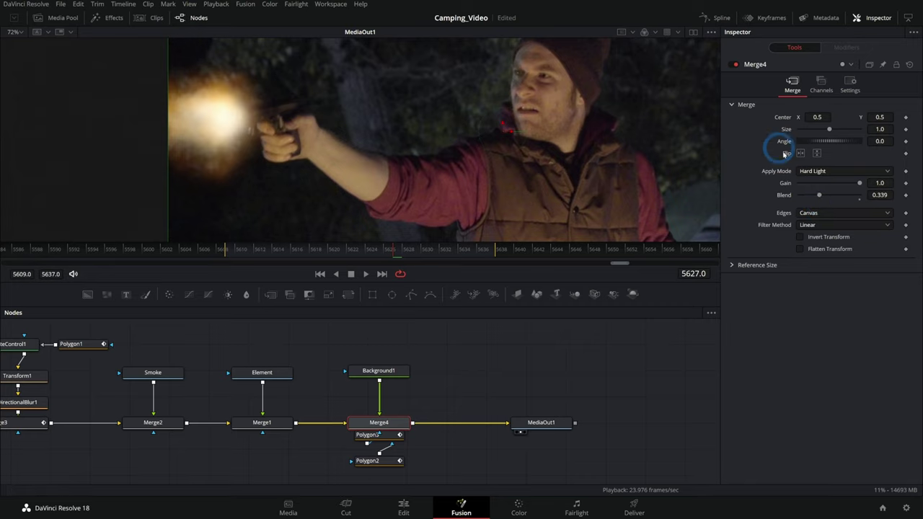
Keyframe Merge4's Blend at 0.339 on frame 5627 and lower it to 0.0 on frame 5628
click(906, 195)
key(Right)
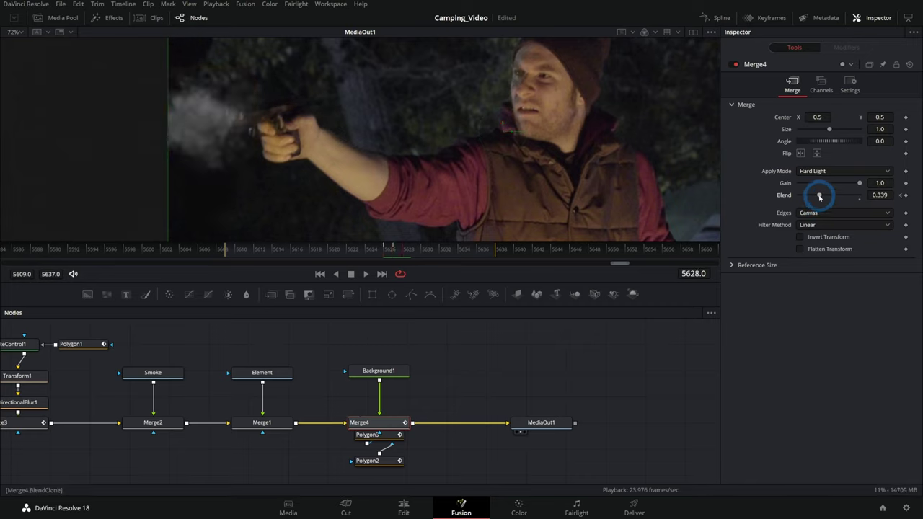
drag(820, 196, 794, 196)
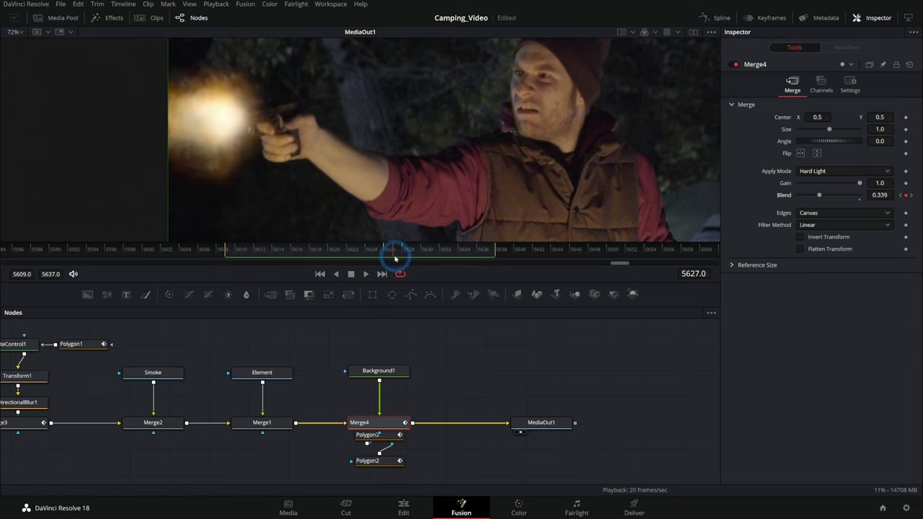
Review the finished node graph, switch to the Edit page, and play the gunshot clip in the timeline
click(396, 421)
click(801, 228)
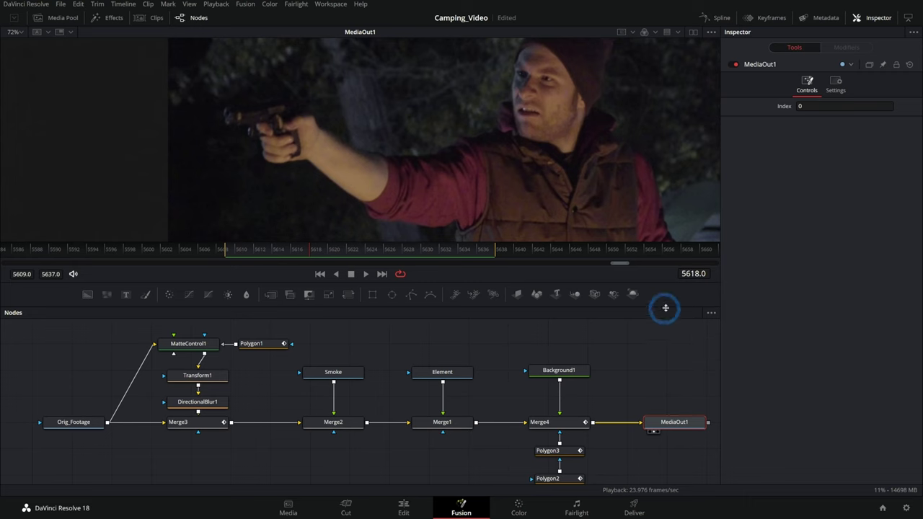
scroll(487, 137, down, 2)
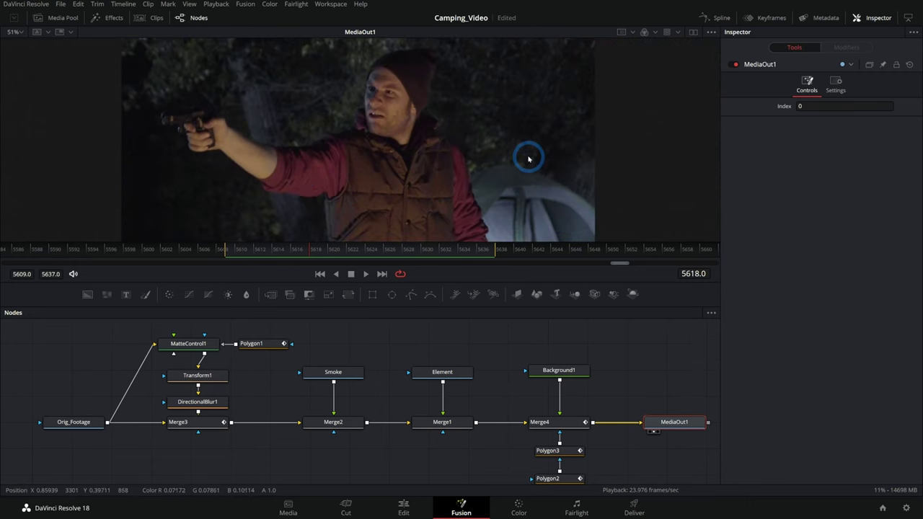
click(404, 507)
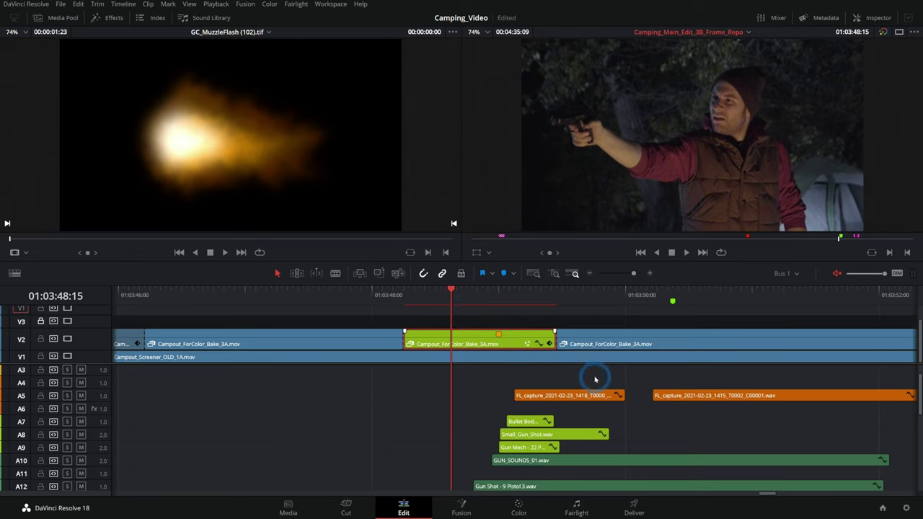
click(412, 375)
key(space)
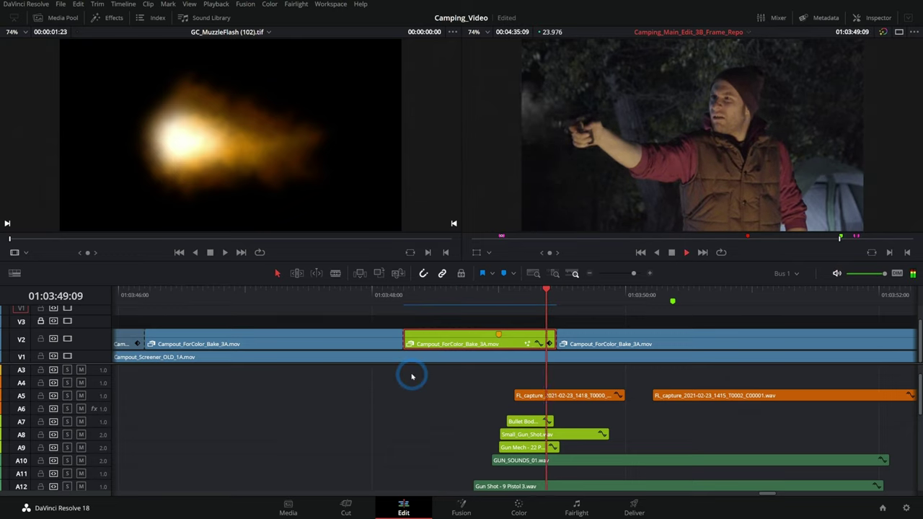